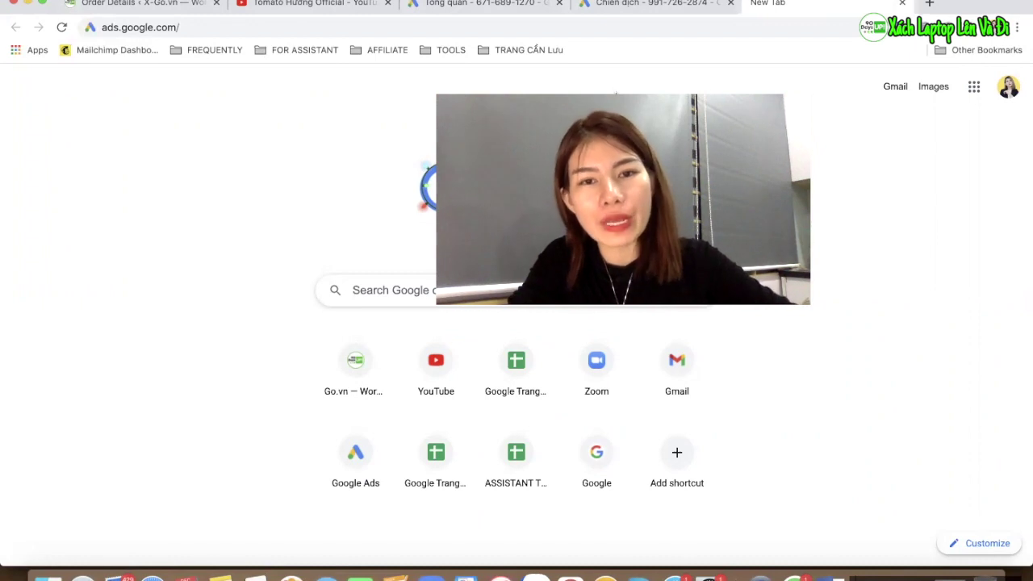
Bring the Google Ads 'Chiến dịch' tab, listing the video campaign, to the front
left_click(624, 12)
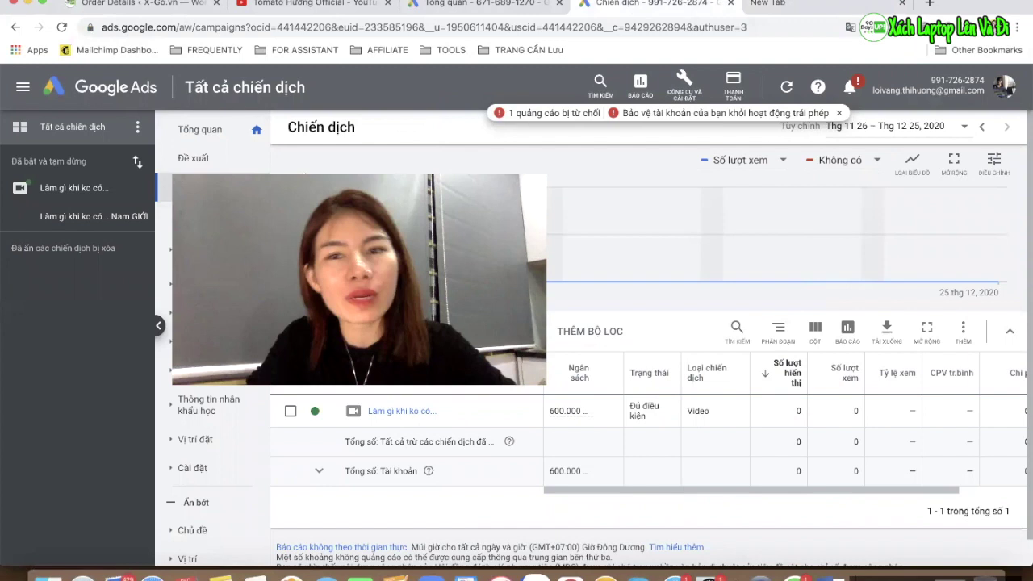
Switch between the blank new tab and the video account's campaign list, scrolling through it
left_click(834, 7)
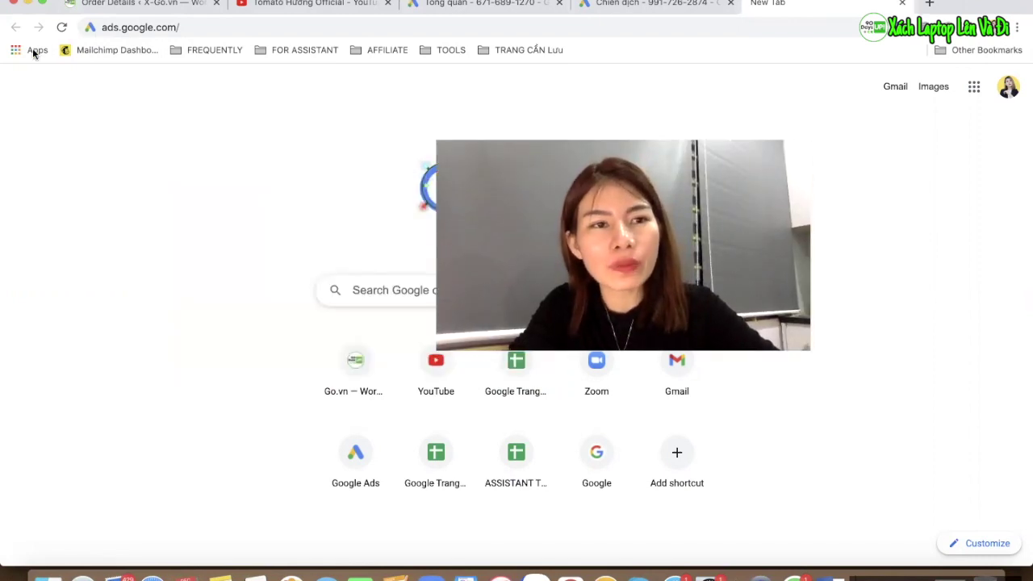
left_click(194, 25)
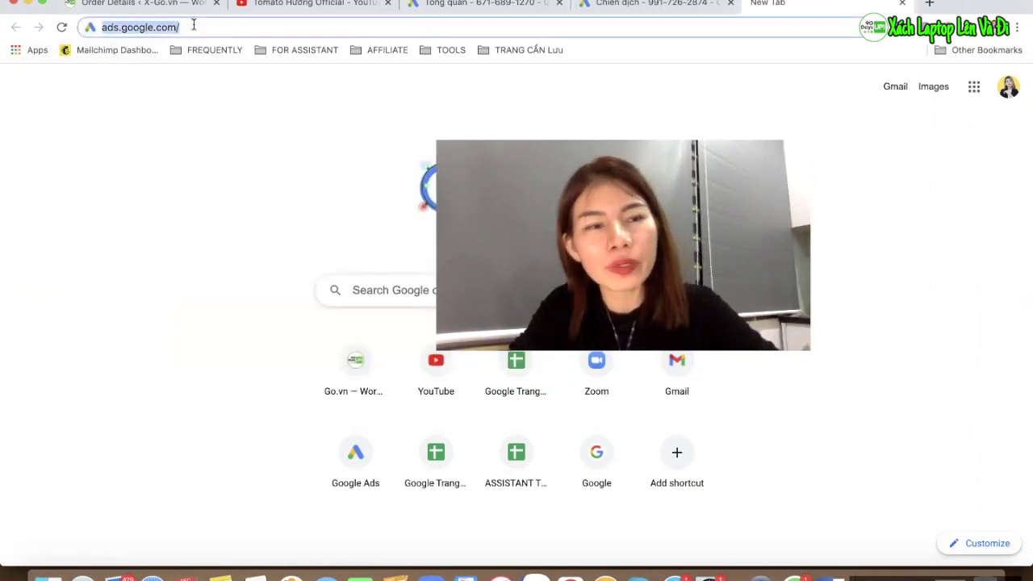
left_click(163, 186)
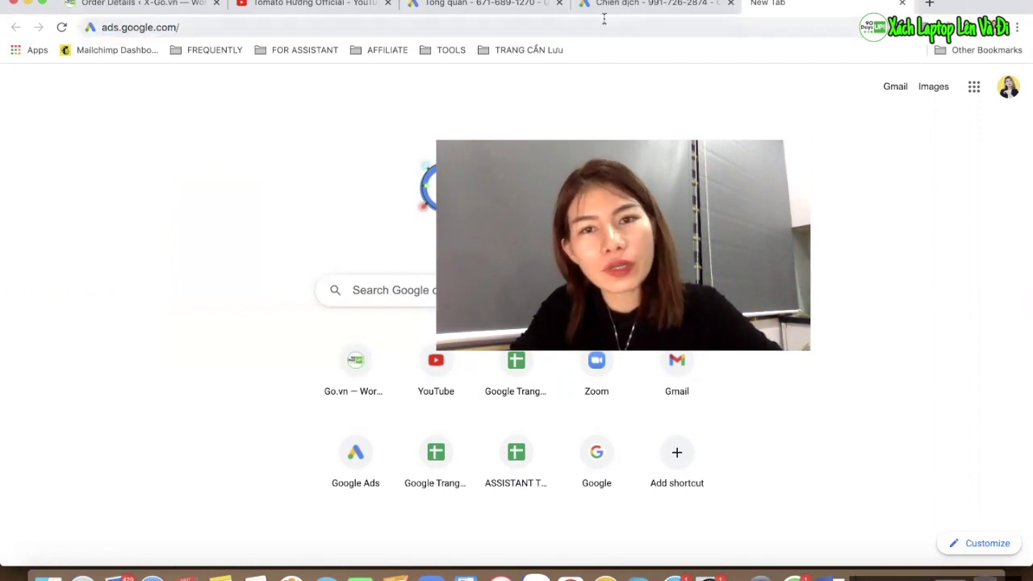
left_click(644, 9)
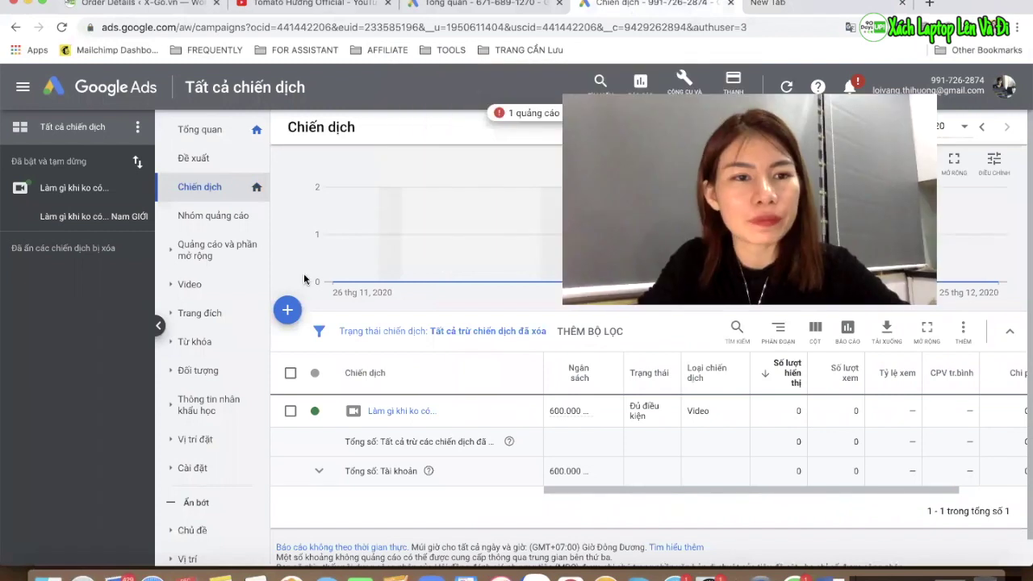
left_click(807, 5)
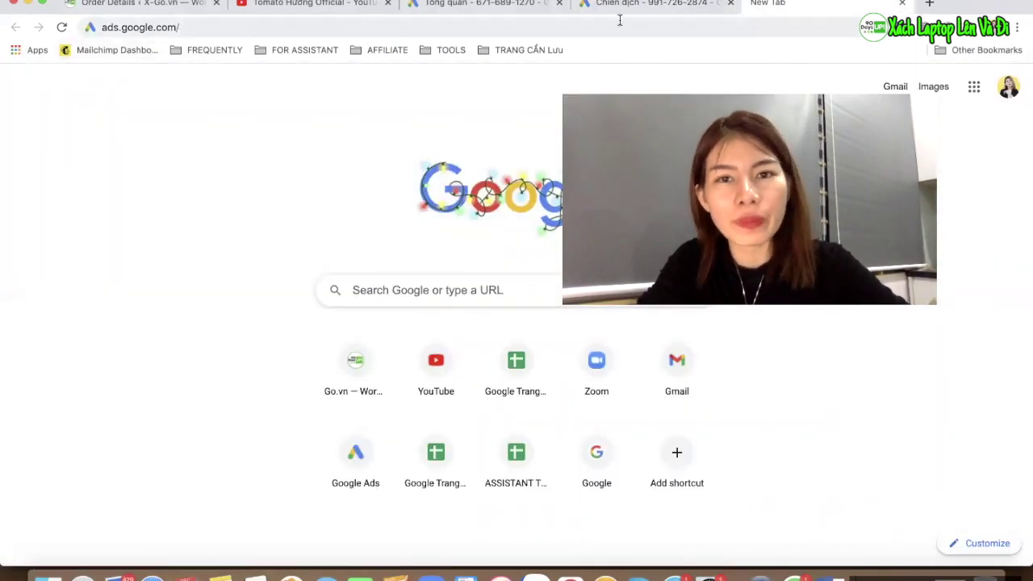
left_click(620, 7)
scroll(260, 238, "down", 3)
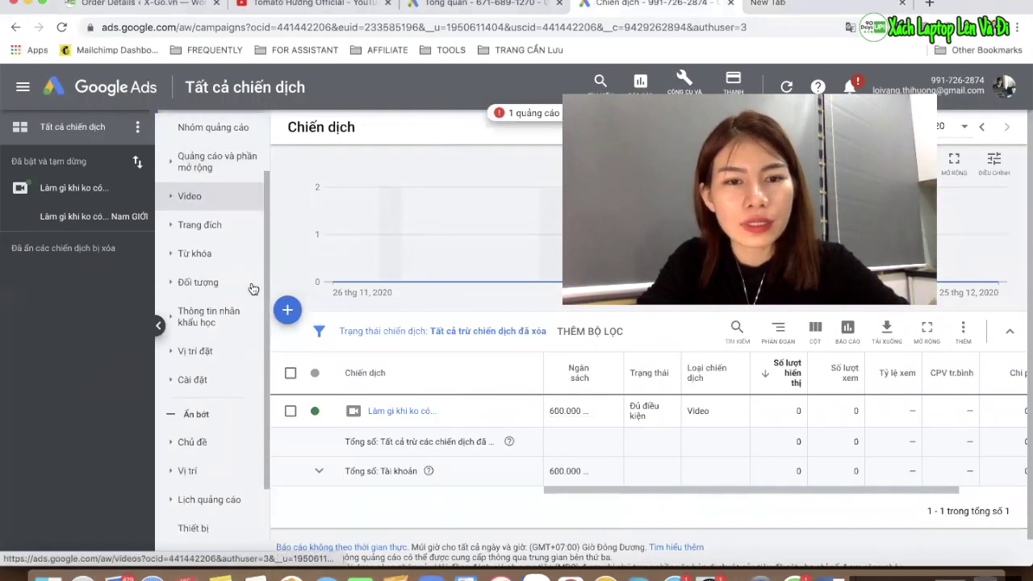
scroll(253, 288, "up", 3)
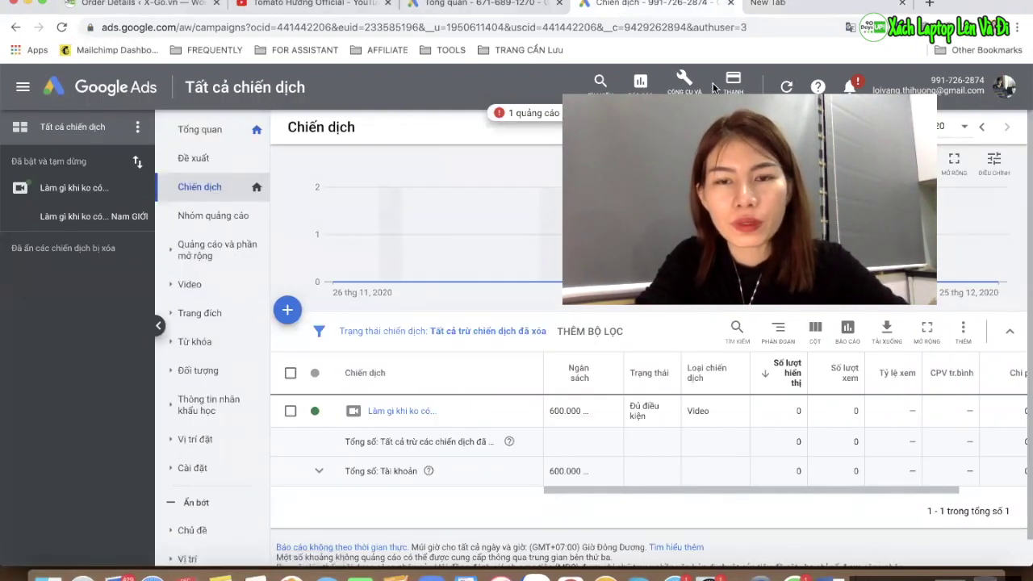
Compare the other account's 'Tổng quan' overview with the video account's campaigns, ending on the YouTube channel
left_click(488, 4)
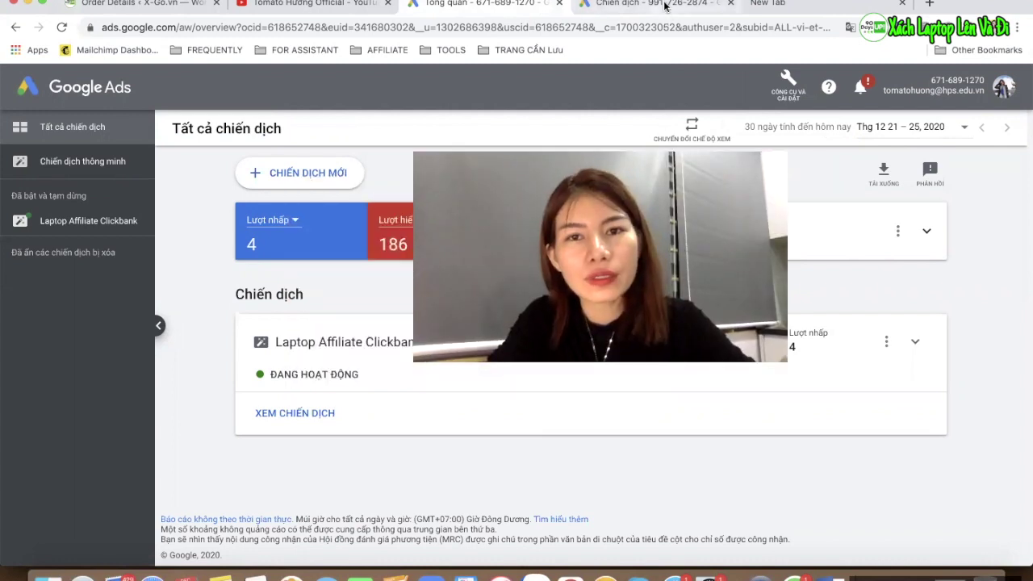
key("ctrl+Tab")
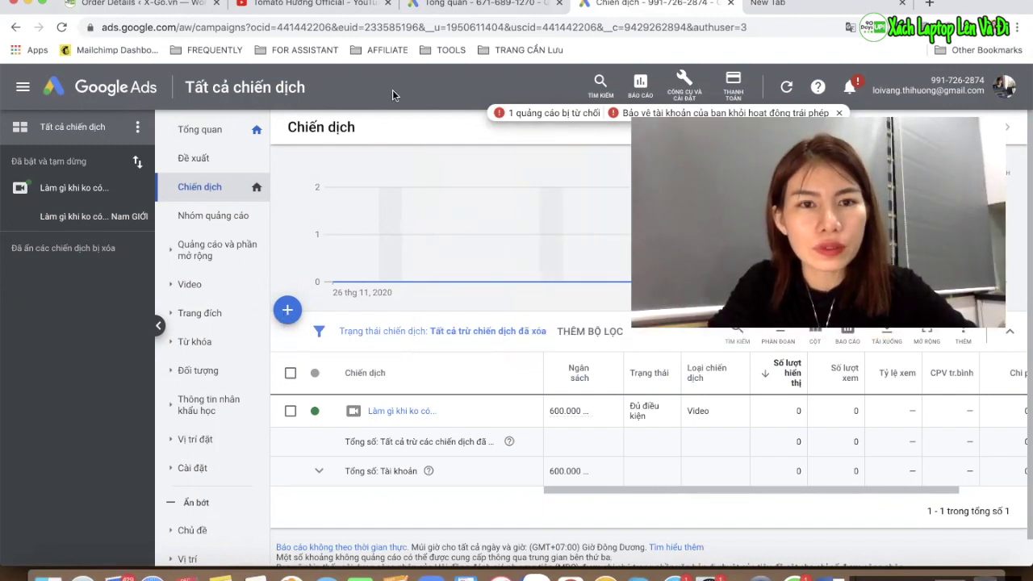
left_click(464, 7)
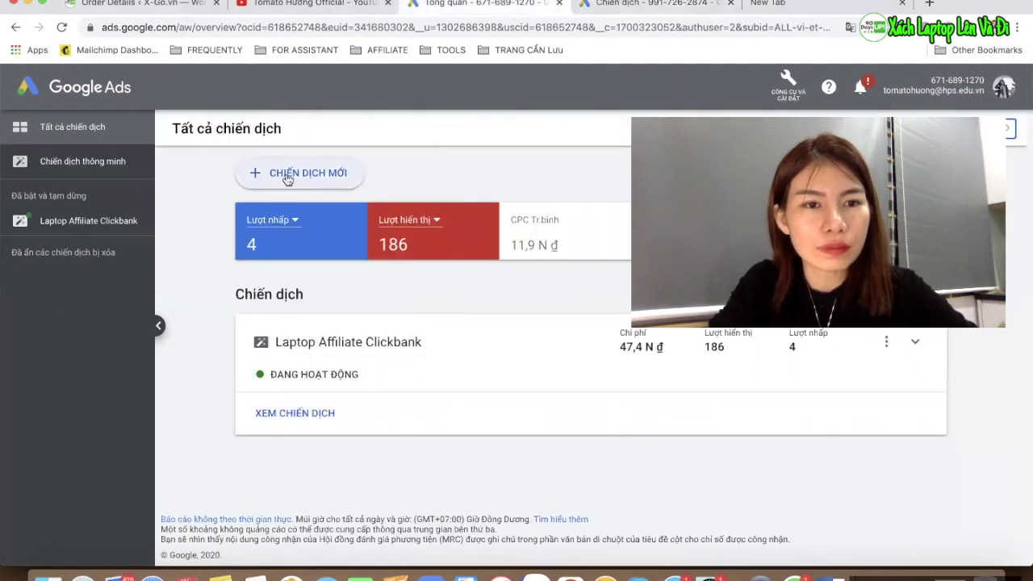
left_click(622, 6)
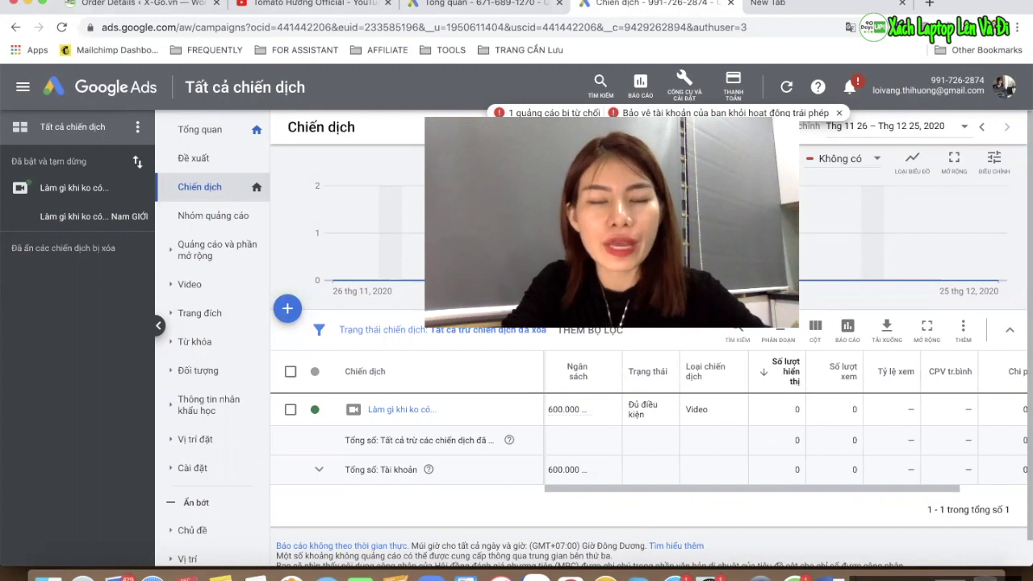
left_click(339, 15)
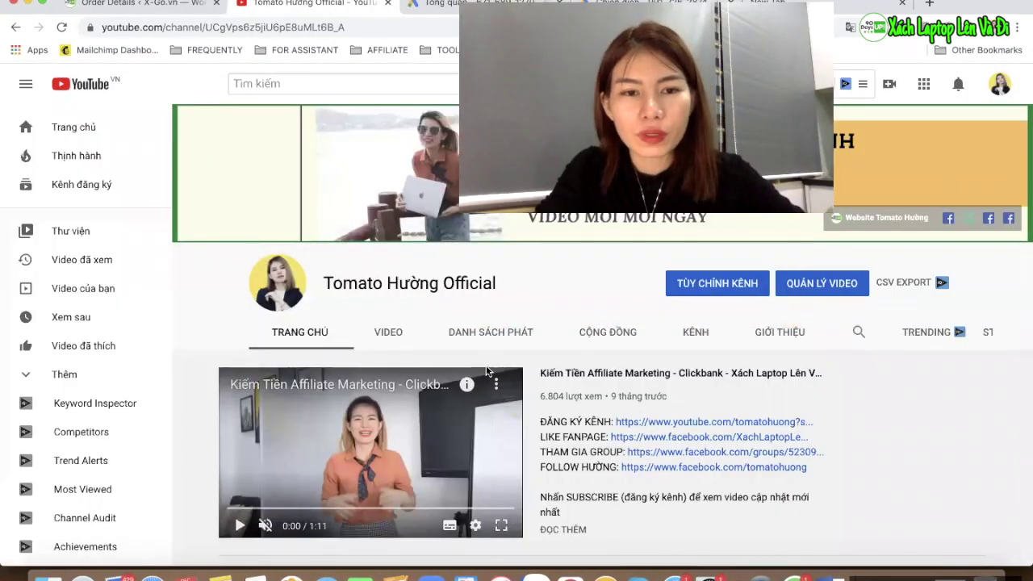
Browse the channel's 'Video tải lên' uploads, then return to the other account's 'Tổng quan' overview
scroll(486, 367, "down", 2)
scroll(486, 367, "down", 5)
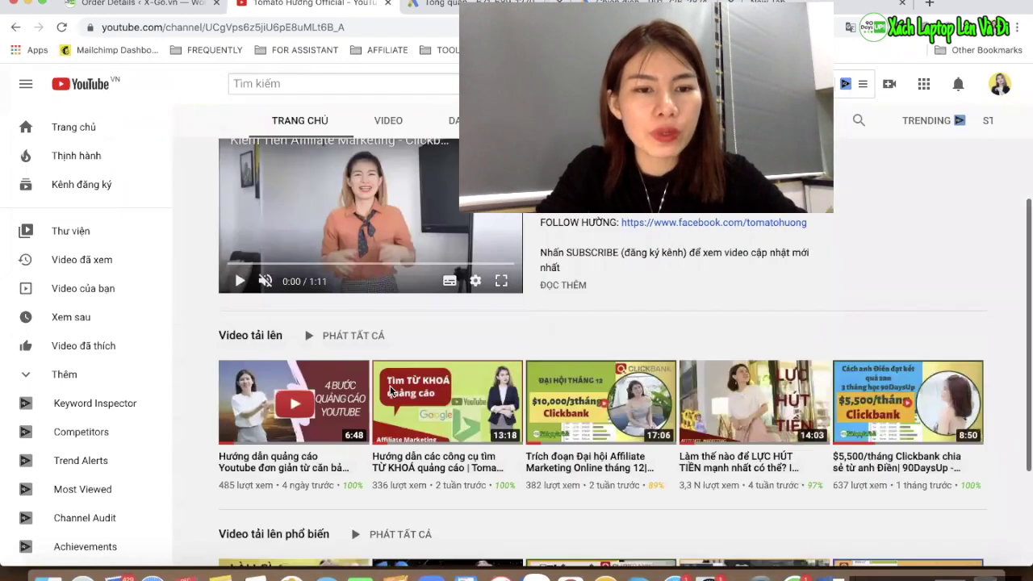
scroll(283, 426, "down", 1)
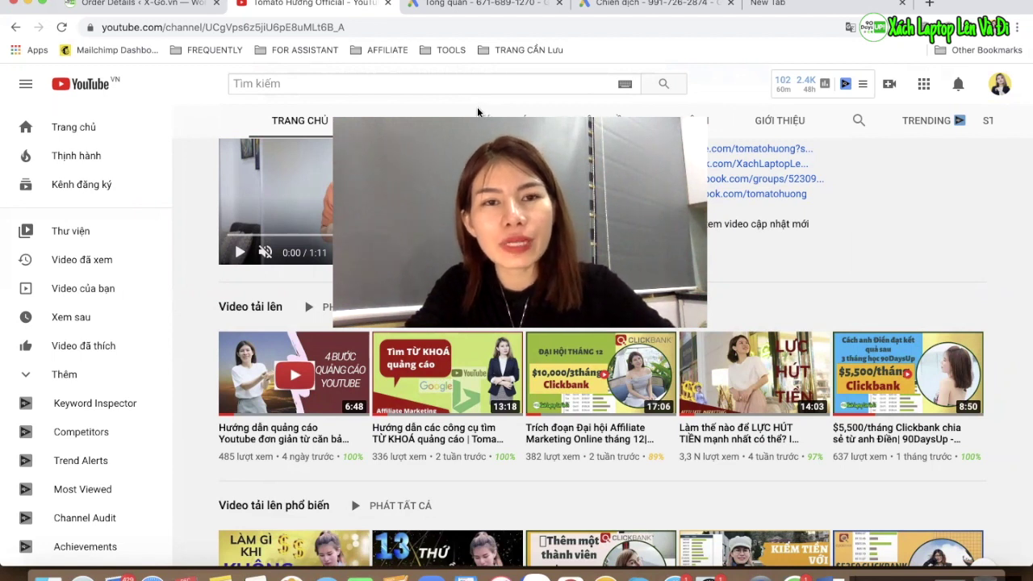
left_click(476, 4)
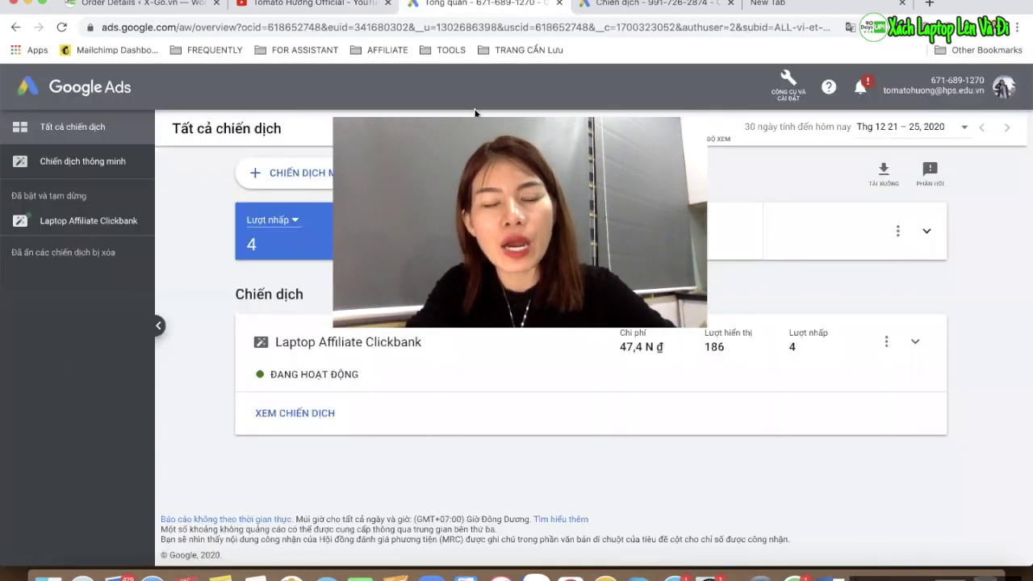
Start a 'Chiến dịch mới' from the video account's + button, then return to the YouTube uploads
left_click(659, 4)
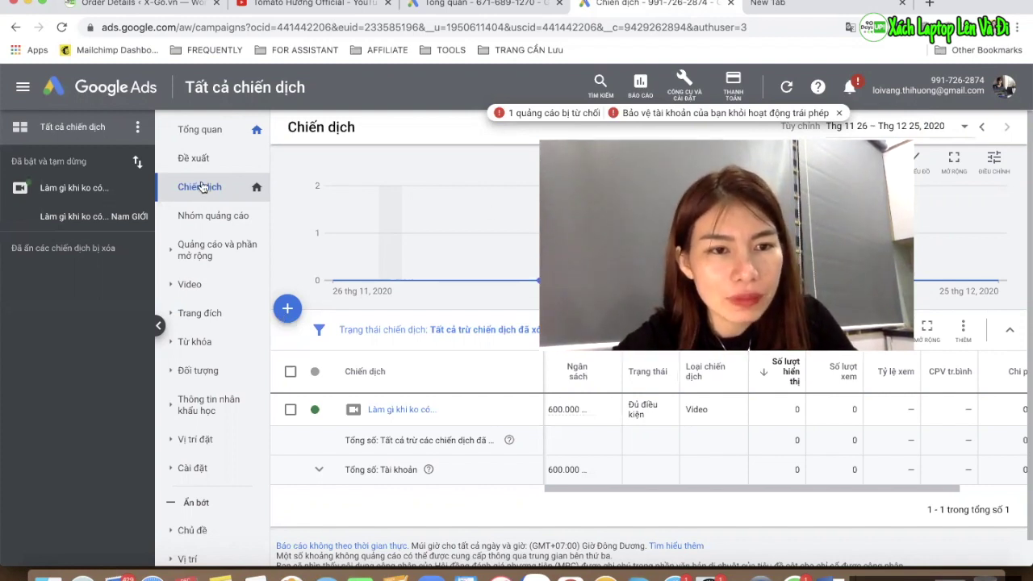
left_click(287, 311)
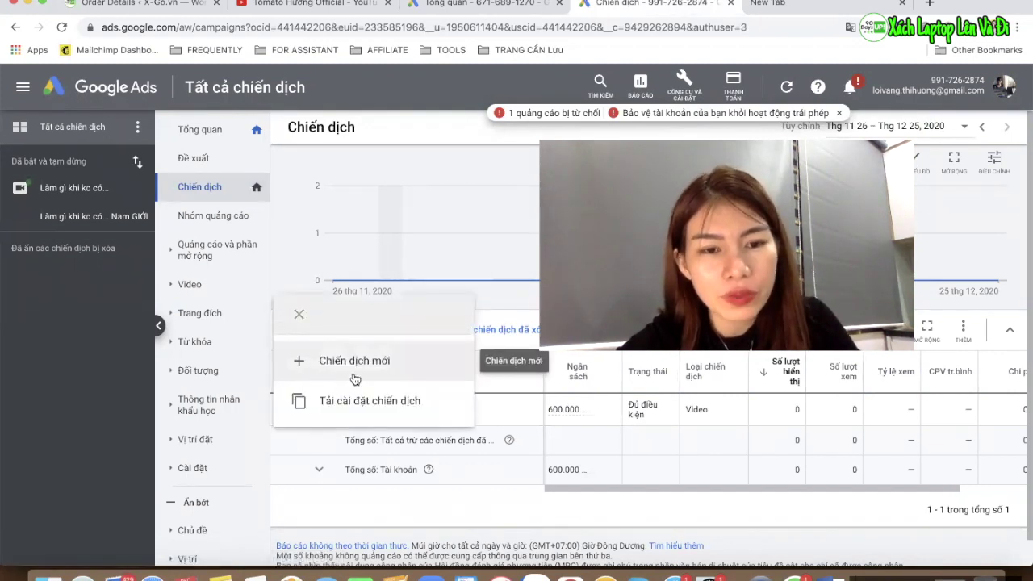
left_click(355, 373)
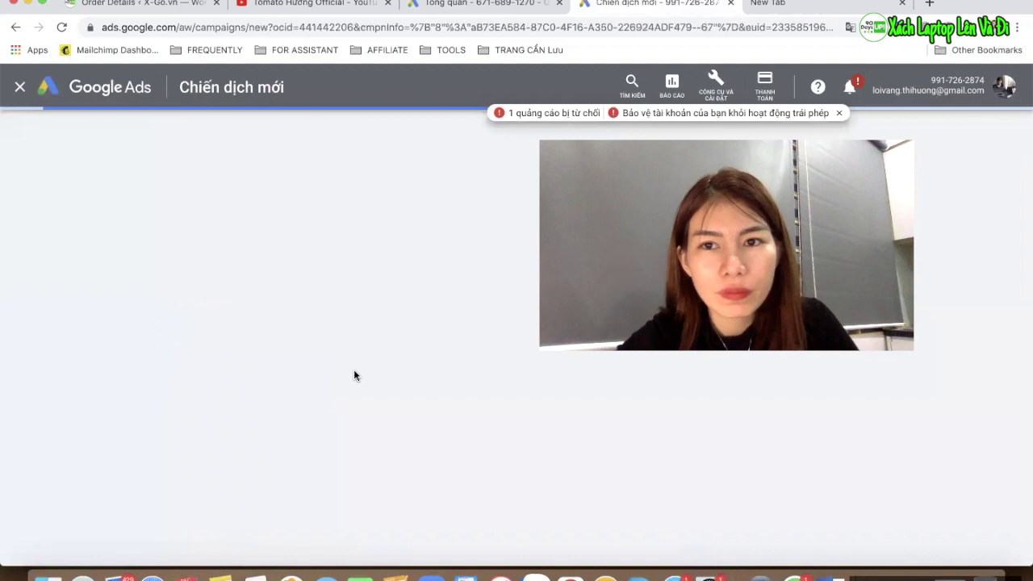
left_click(311, 4)
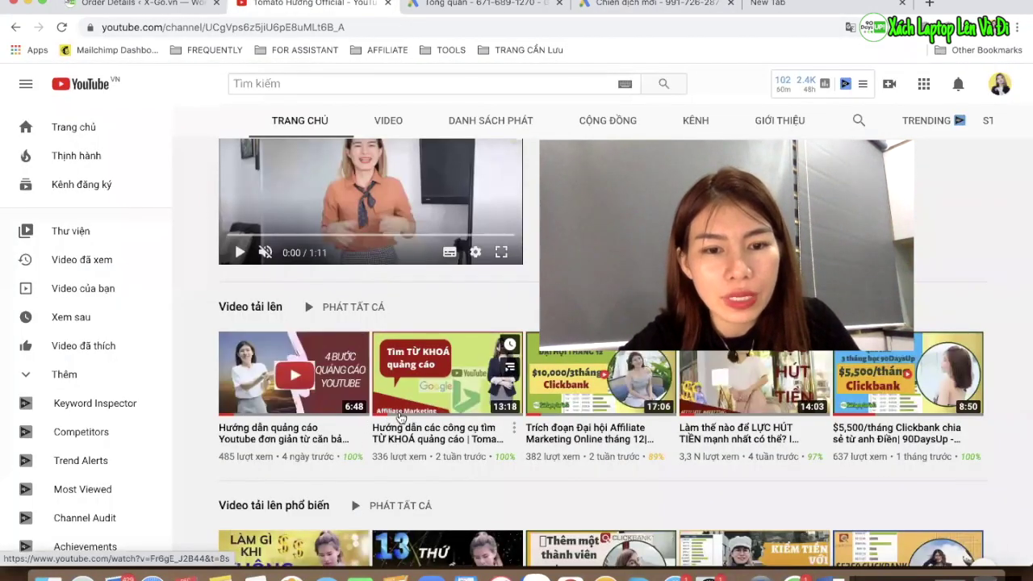
Open and pause the keyword-tools tutorial upload, then go back to the new-campaign goals page
mouse_move(432, 403)
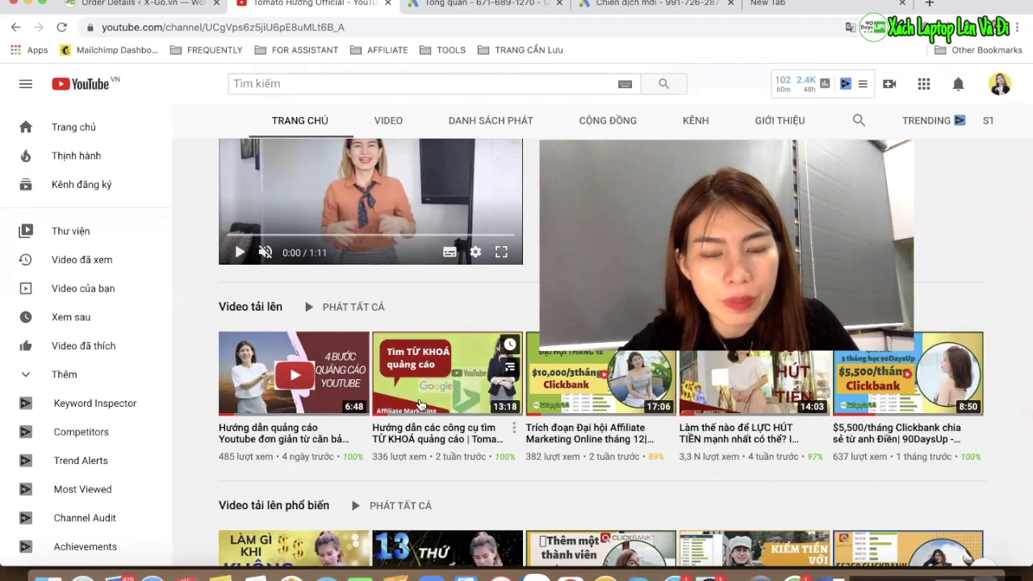
left_click(420, 404)
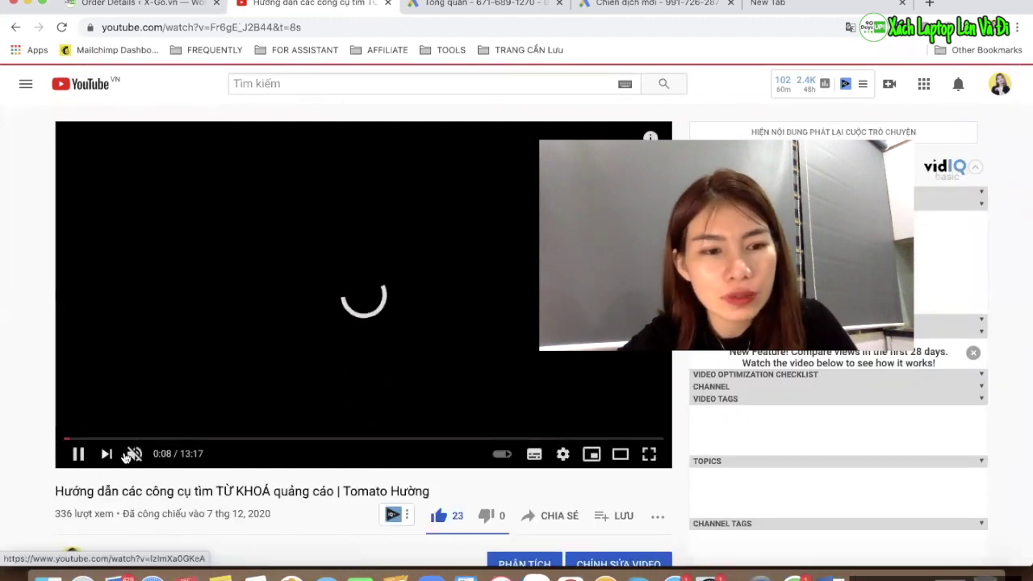
left_click(77, 454)
scroll(287, 307, "down", 2)
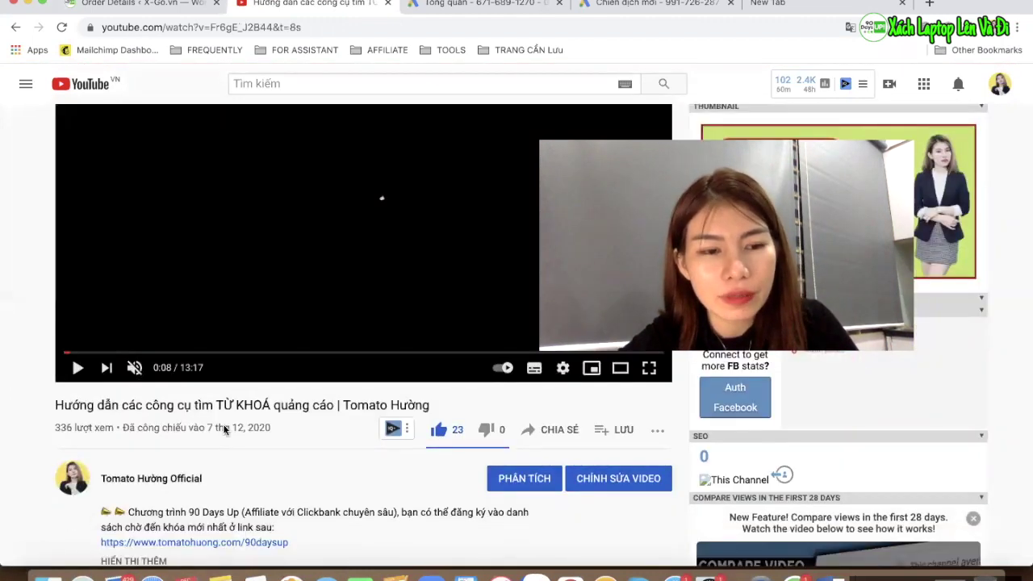
scroll(244, 340, "up", 2)
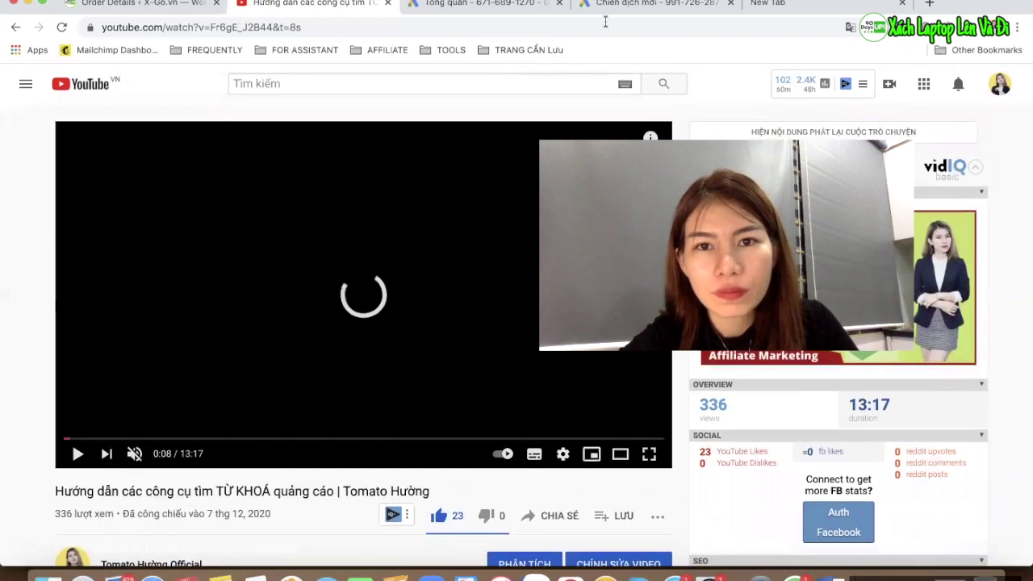
left_click(646, 3)
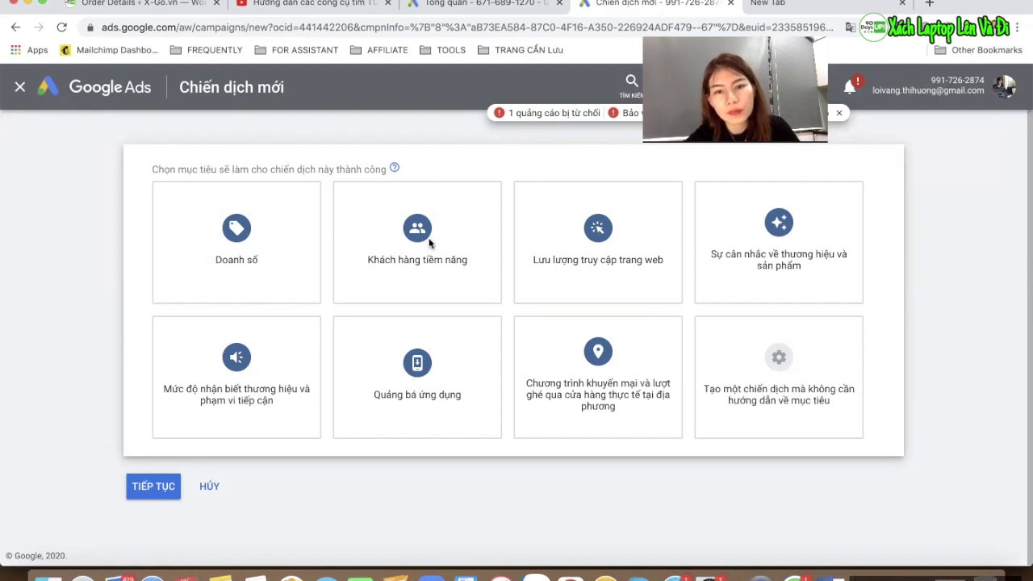
Build a goal-less Video campaign of subtype 'Chiến dịch video tùy chỉnh' and continue to its settings
left_click(770, 394)
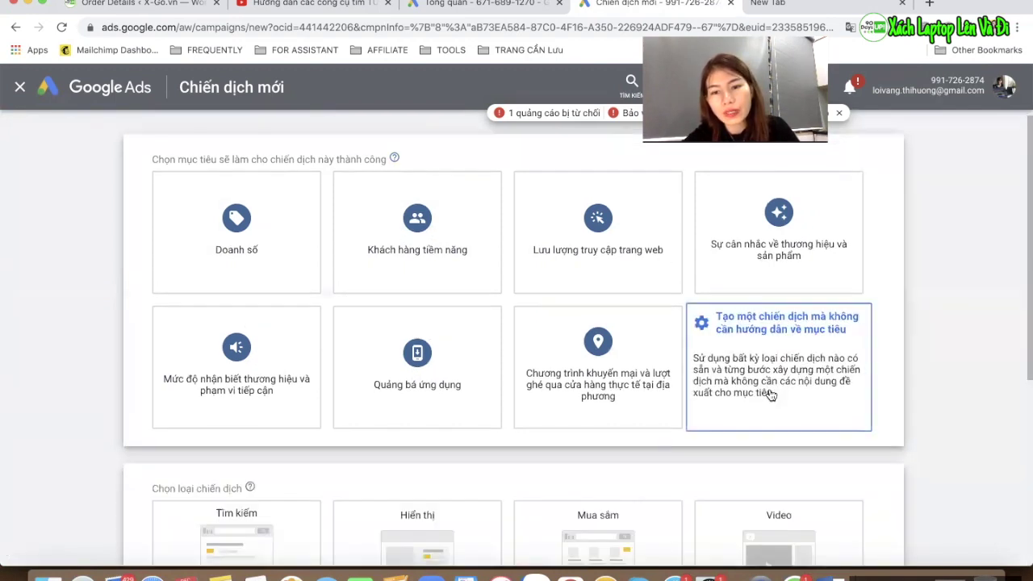
scroll(735, 305, "up", 5)
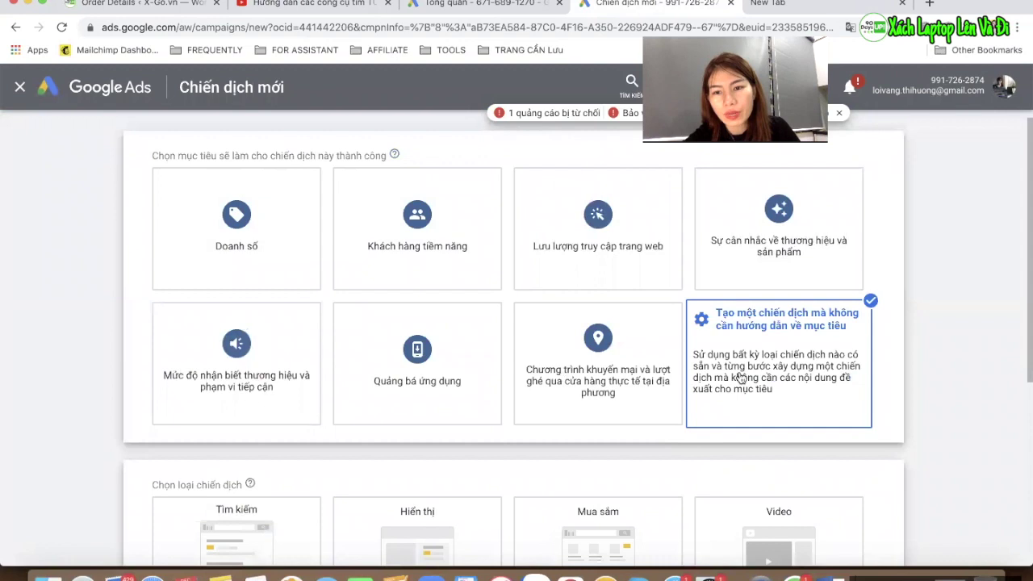
scroll(730, 371, "up", 1)
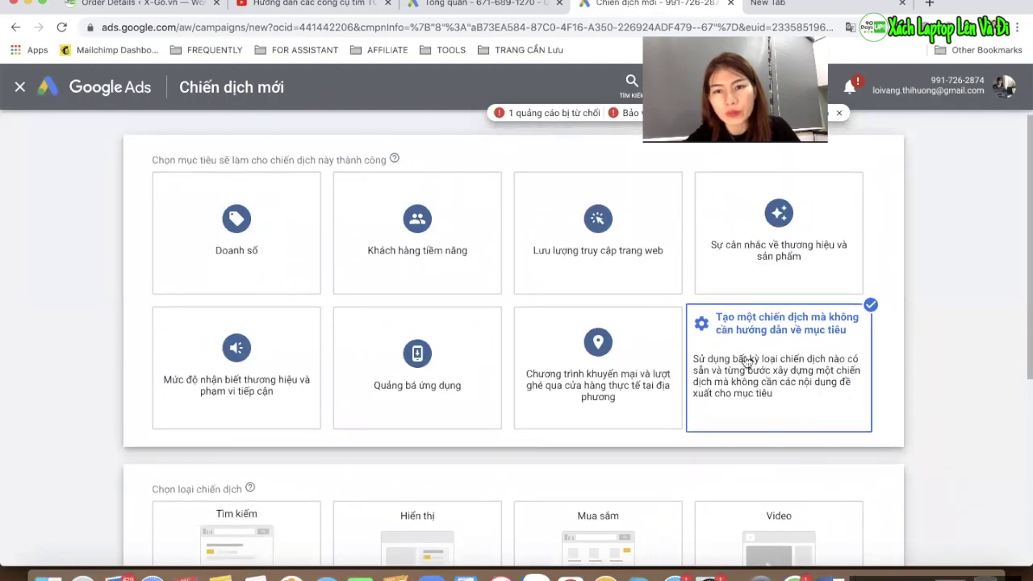
scroll(750, 380, "down", 3)
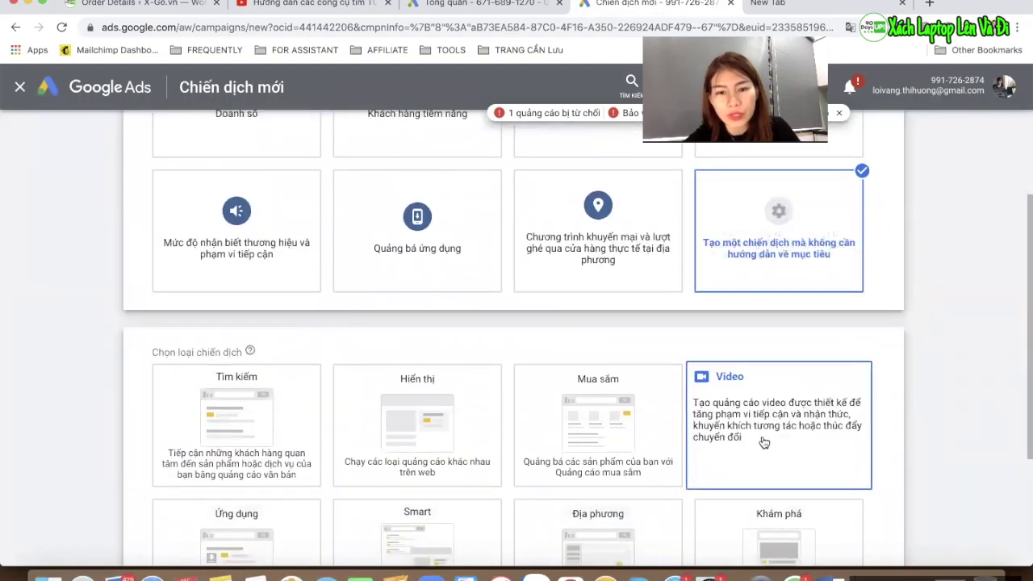
left_click(764, 442)
scroll(762, 378, "down", 7)
scroll(762, 285, "up", 4)
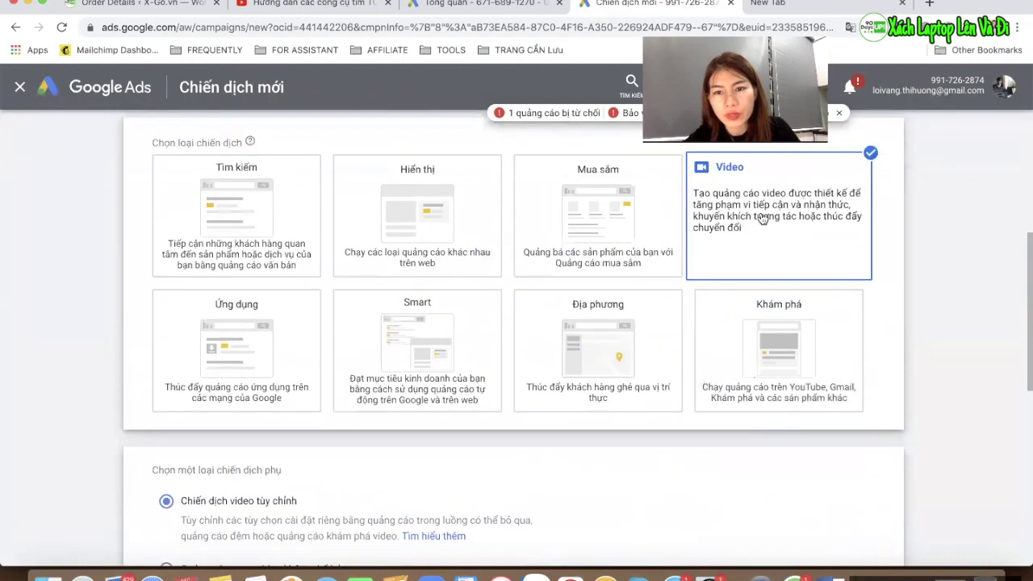
scroll(762, 230, "down", 3)
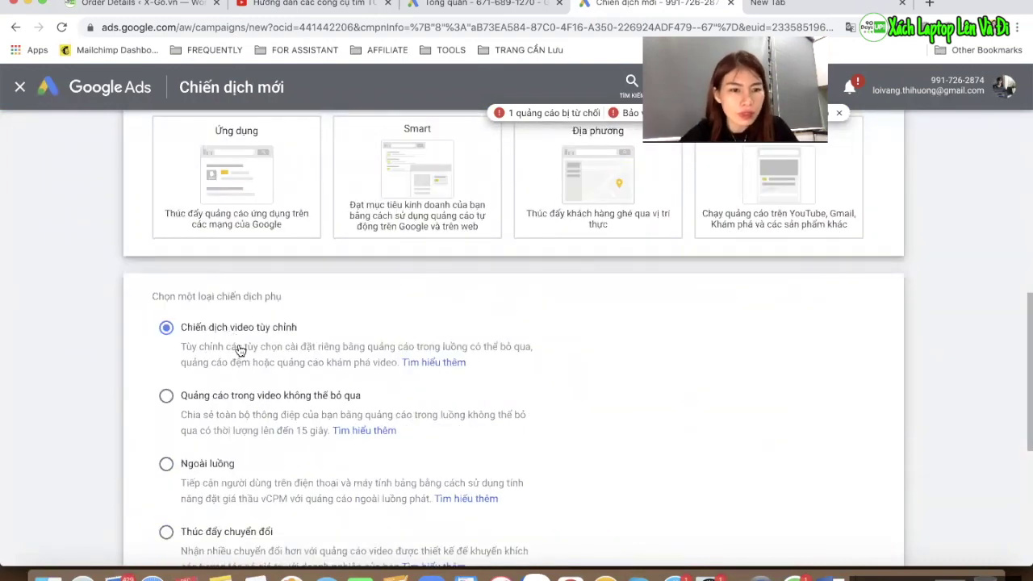
scroll(242, 349, "down", 5)
left_click(154, 486)
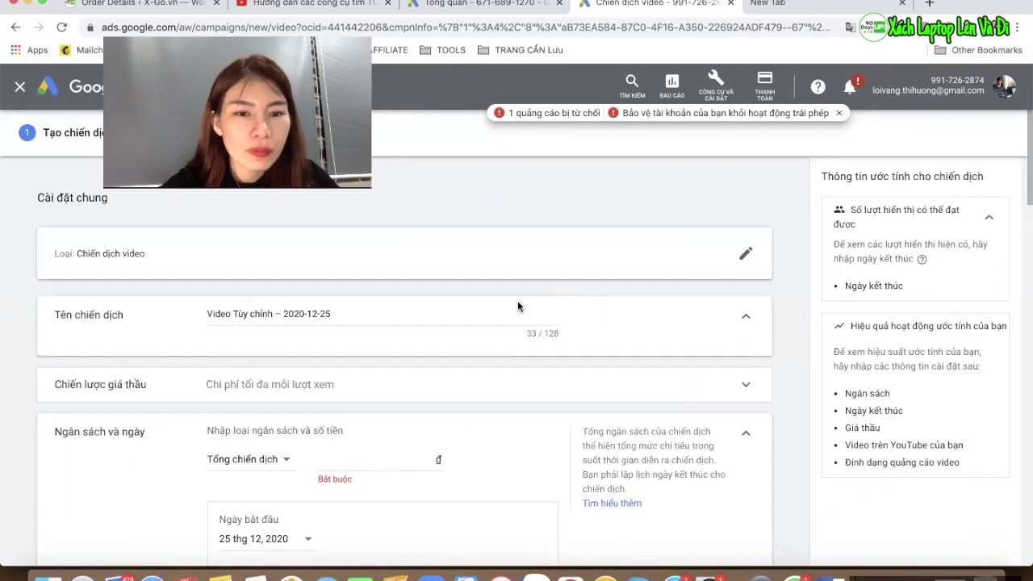
Rename the campaign to 'QC video từ khóa'
left_click_drag(333, 314, 168, 295)
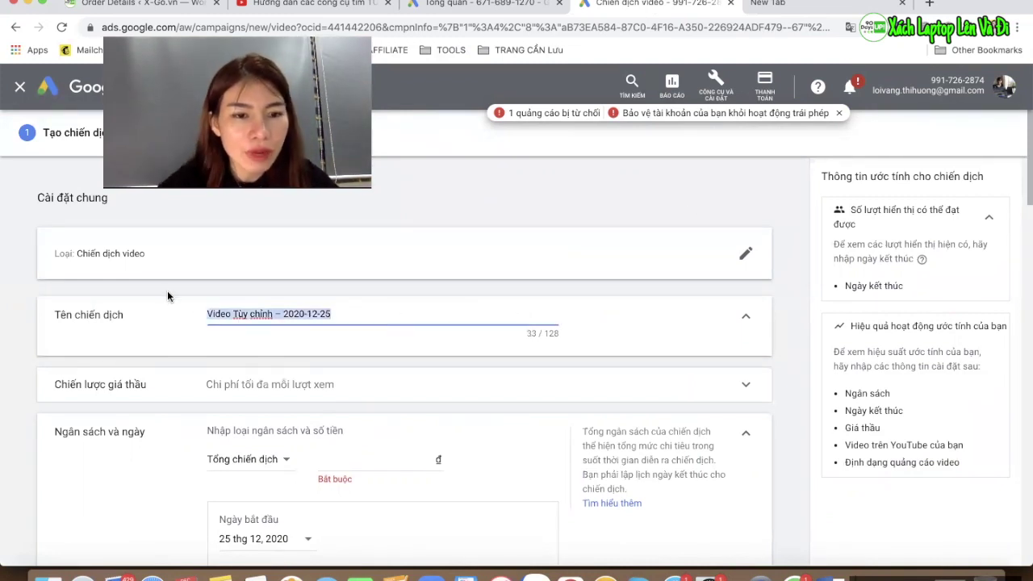
type("QC video")
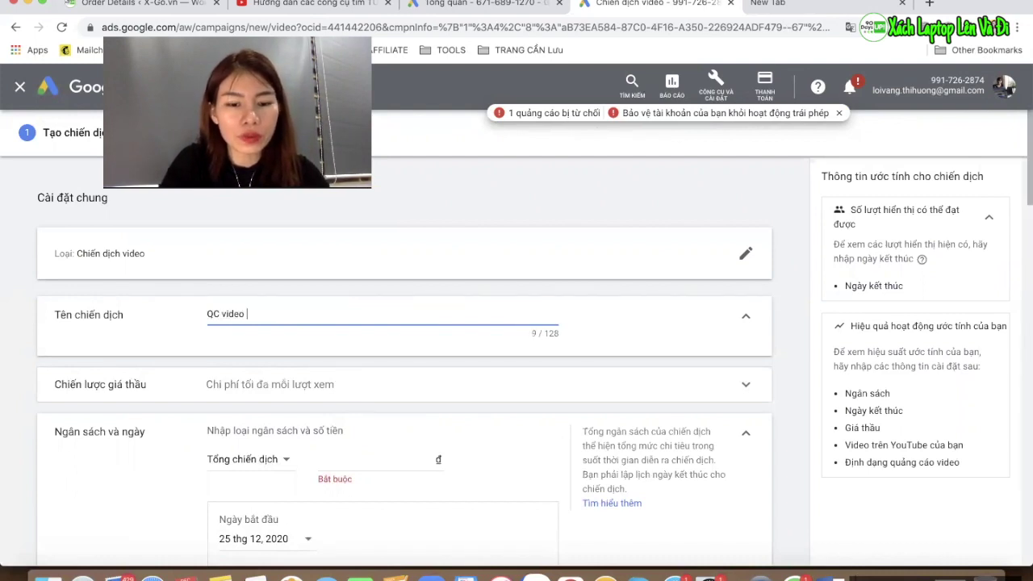
type(" từ khóa")
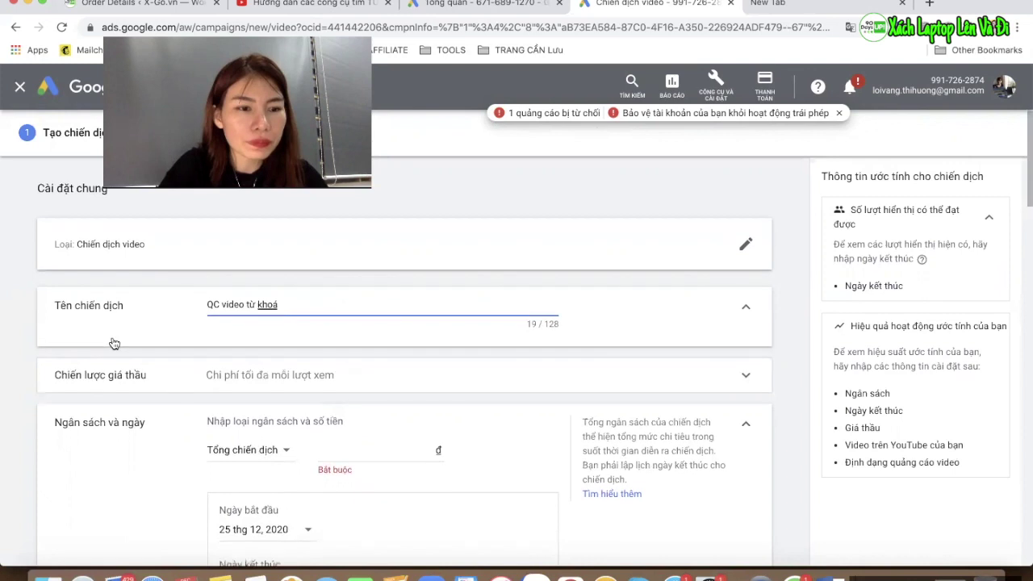
scroll(112, 343, "down", 2)
scroll(266, 295, "up", 1)
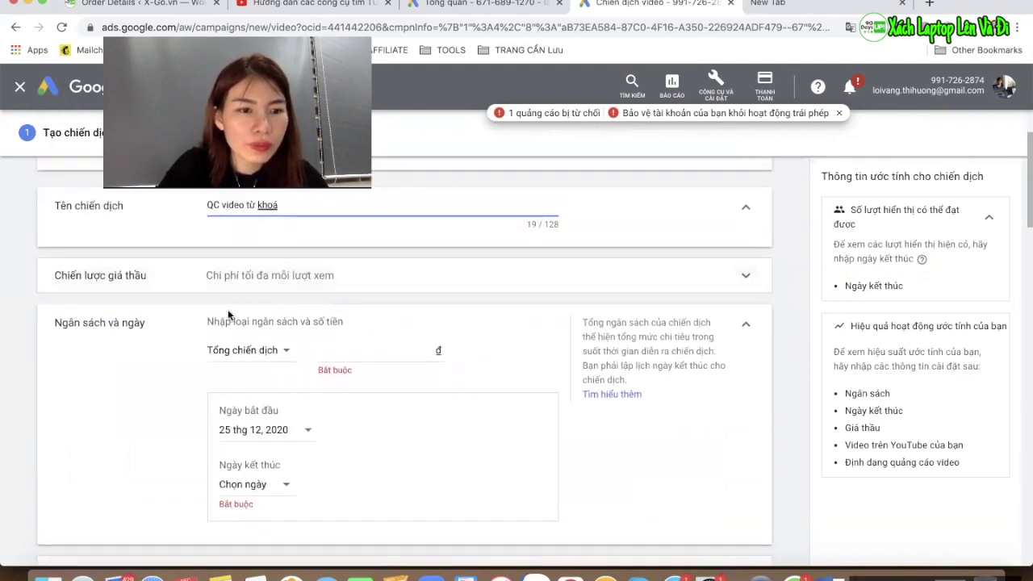
Set a 500.000 đ budget as a 'Tổng chiến dịch' campaign total
left_click(267, 360)
left_click(268, 364)
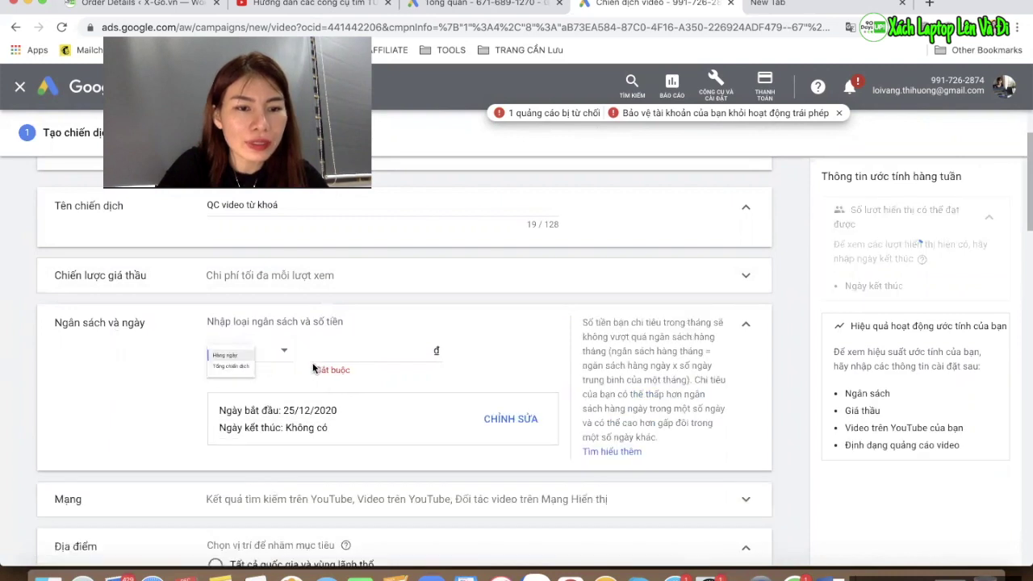
left_click(338, 350)
type("500.000")
left_click(176, 390)
scroll(210, 394, "down", 3)
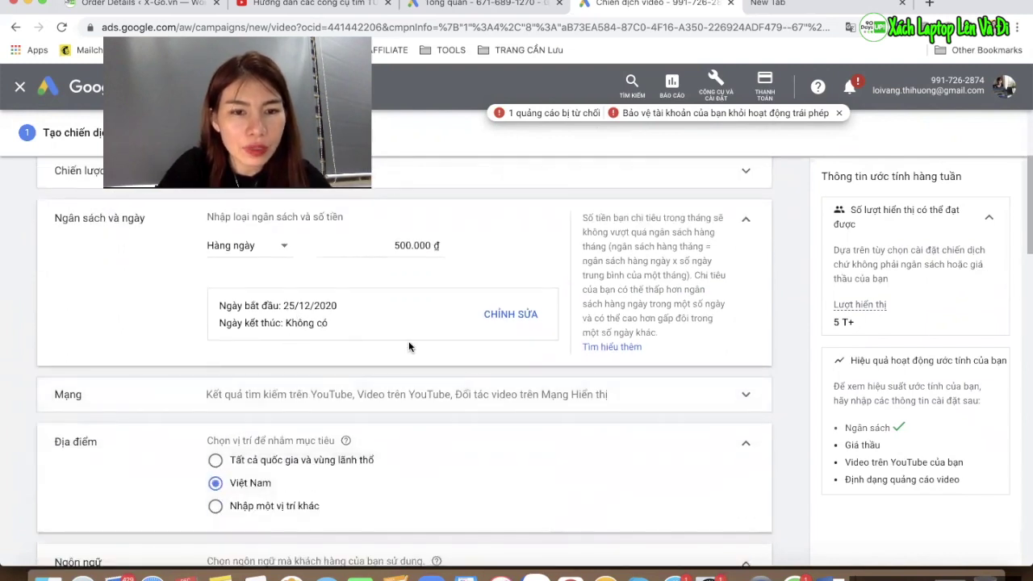
left_click(276, 266)
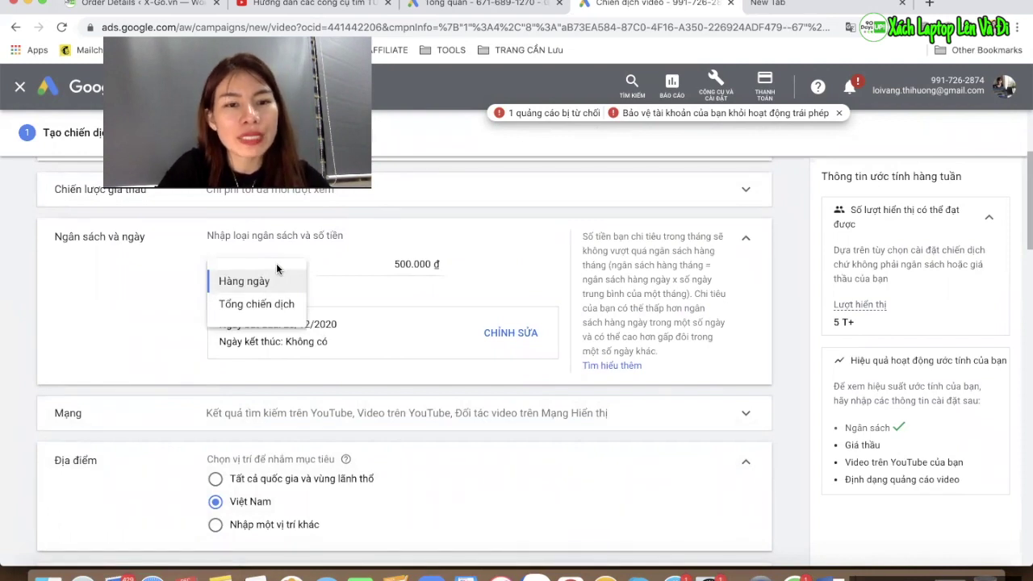
left_click(280, 305)
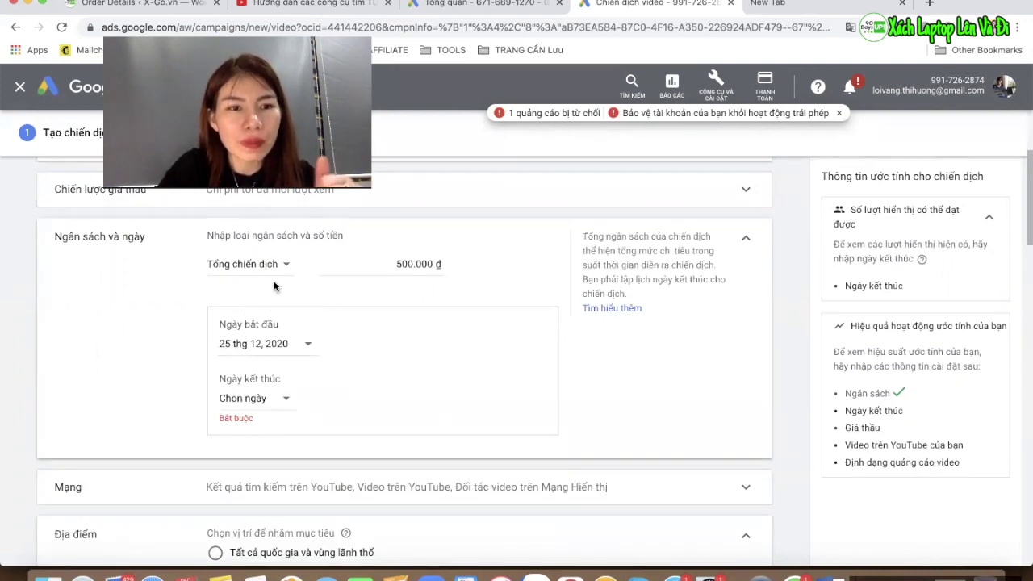
Set the campaign end date to 31 December 2020
scroll(202, 427, "down", 2)
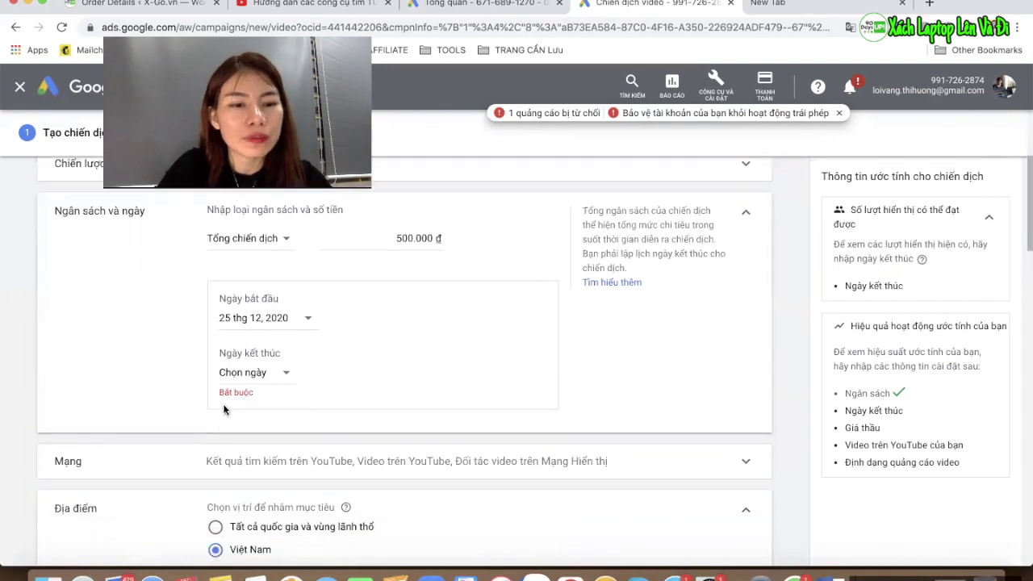
left_click(279, 331)
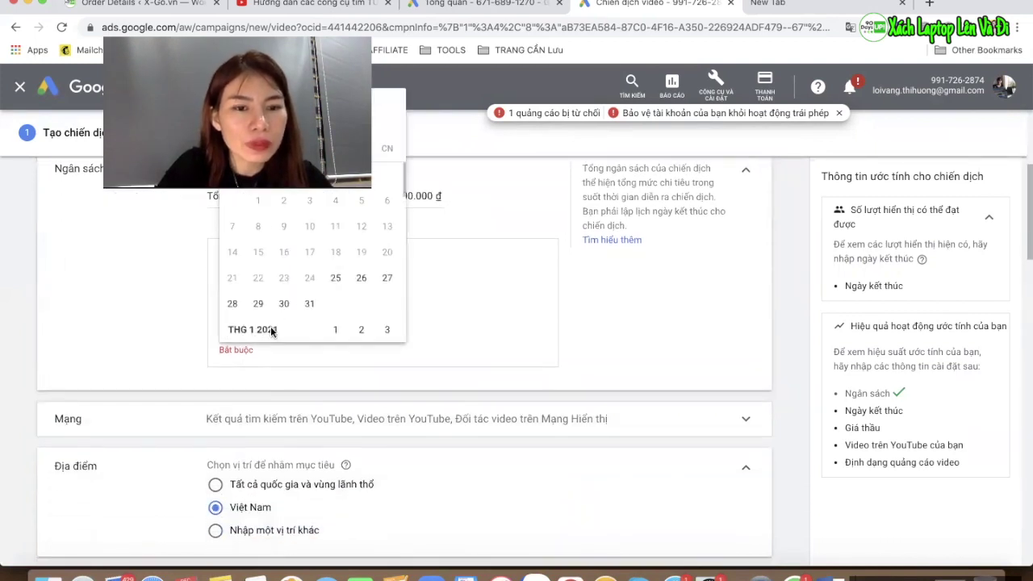
left_click(134, 311)
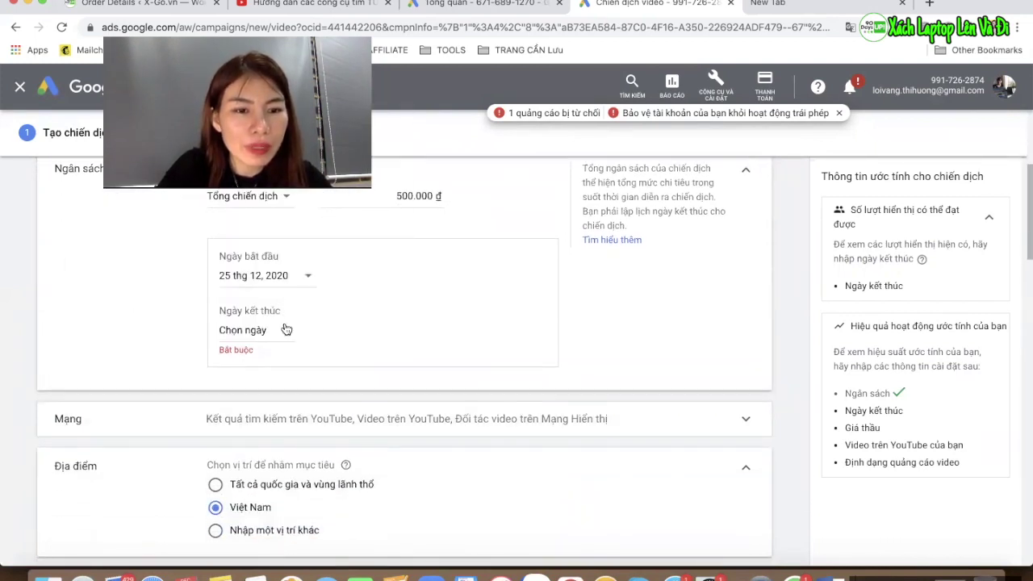
left_click(286, 329)
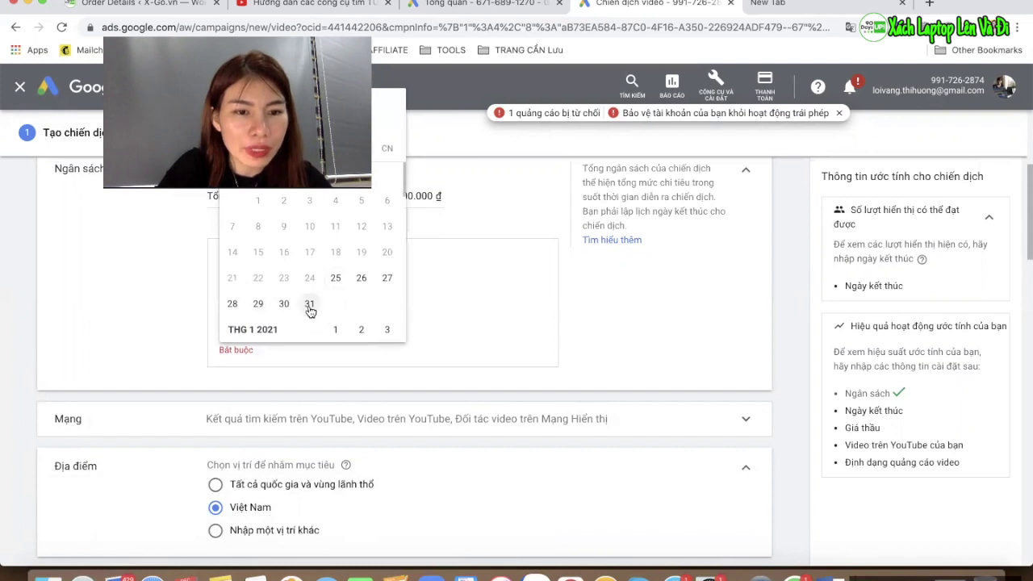
left_click(310, 305)
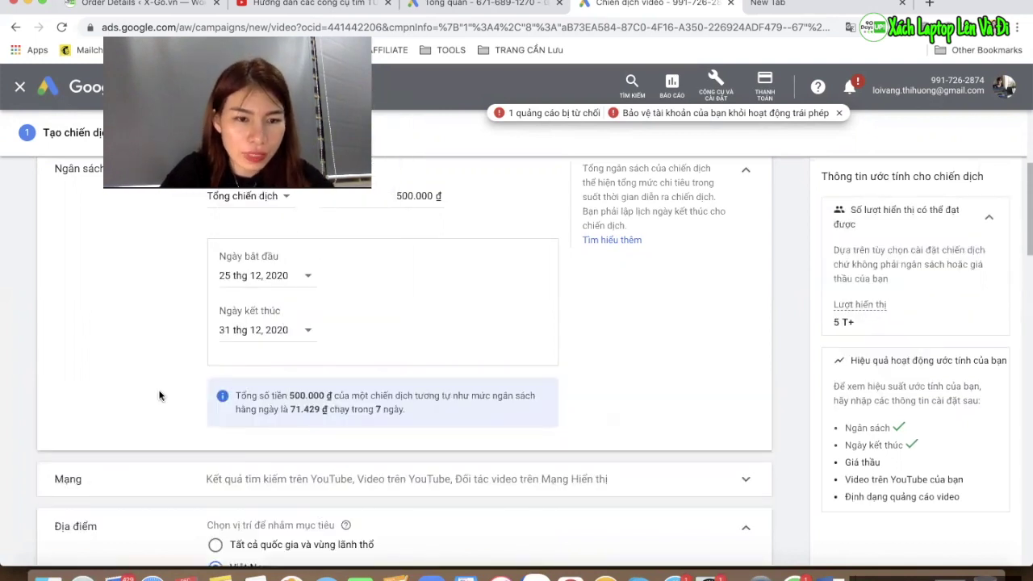
scroll(160, 396, "down", 3)
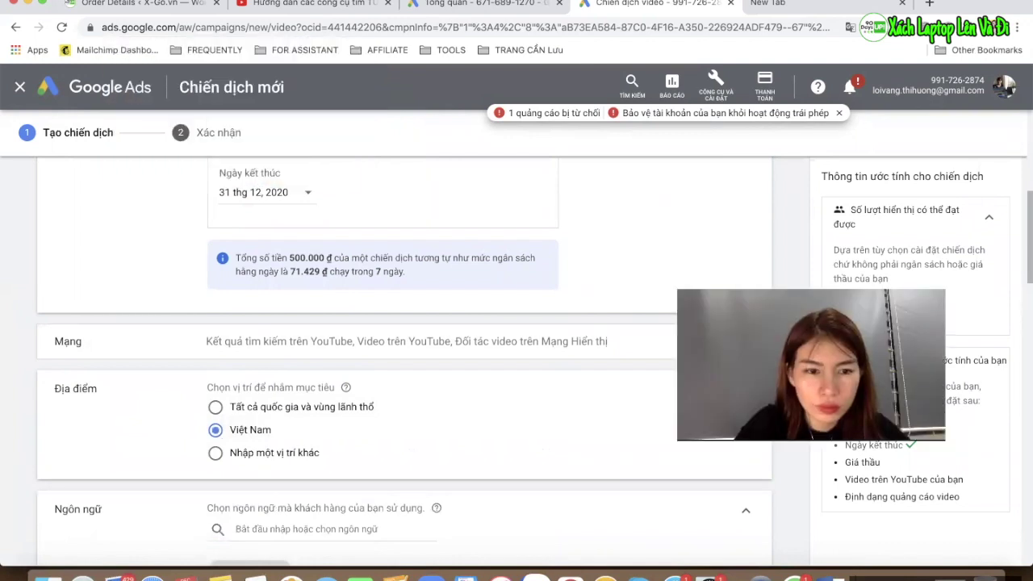
Switch to specific locations and add Hà Nội and Đà Nẵng as targets
left_click(280, 453)
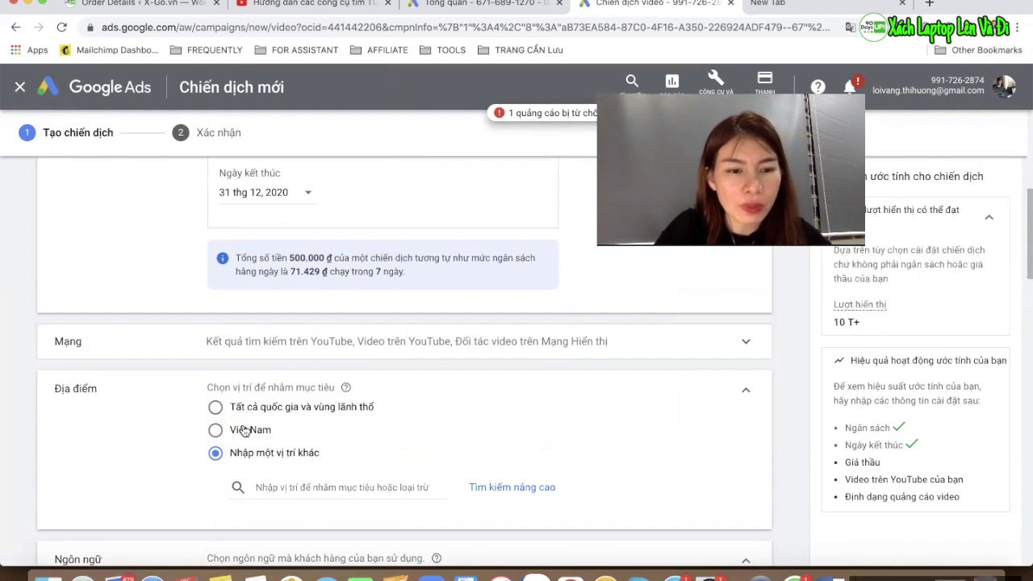
left_click(291, 485)
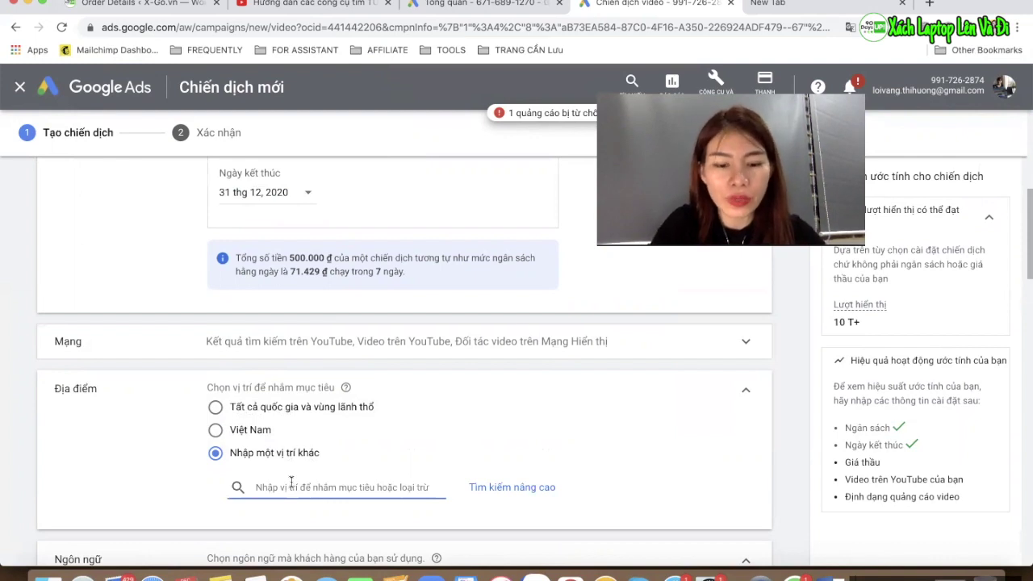
type("hÀ nOI")
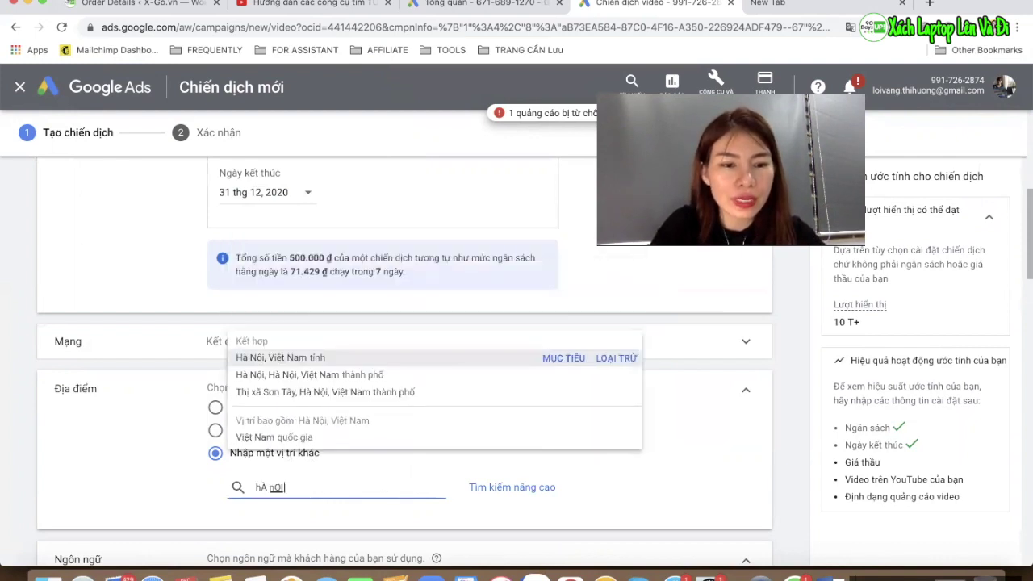
left_click(569, 359)
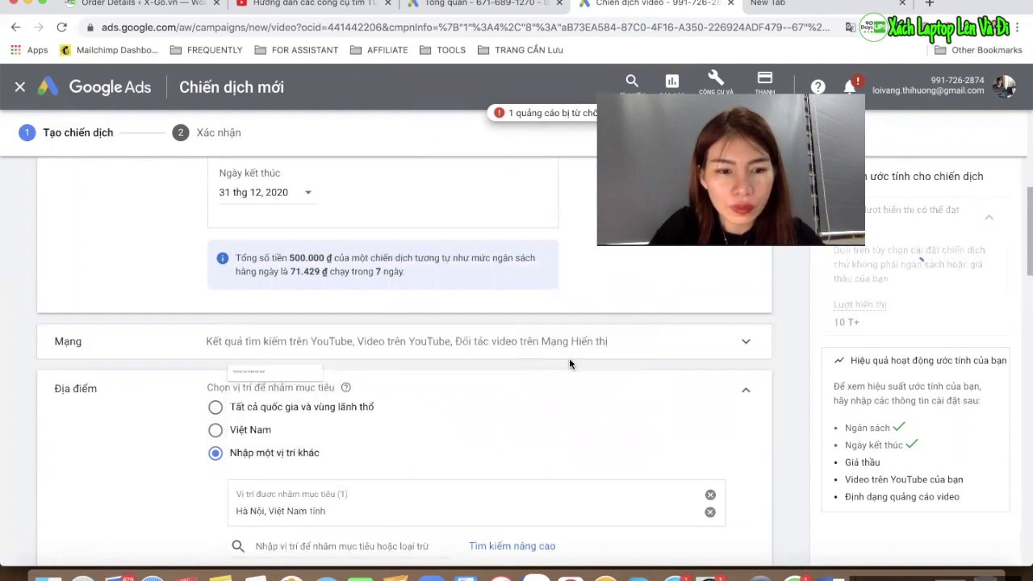
scroll(316, 498, "down", 2)
left_click(305, 479)
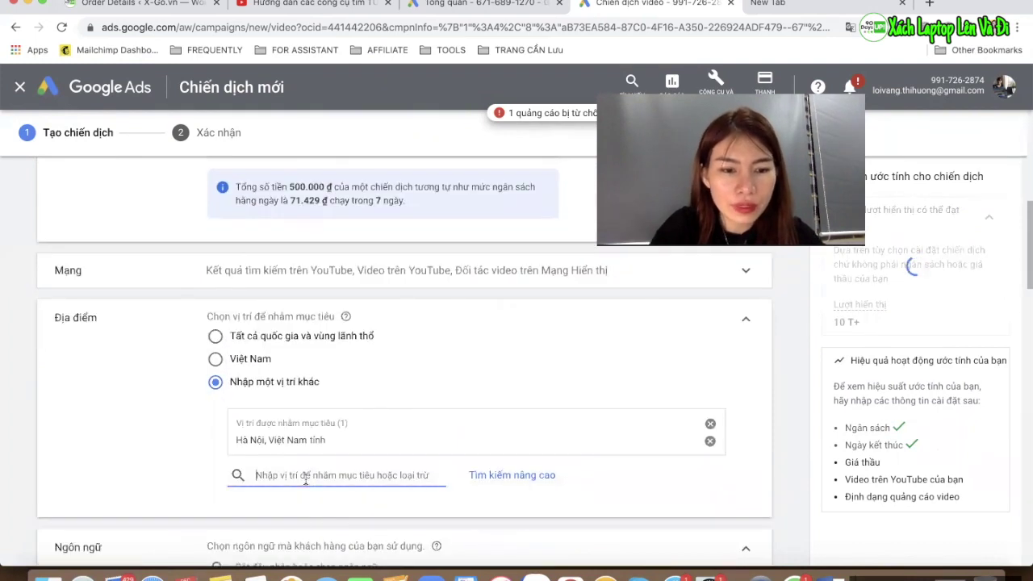
type("đÀ NẴNG")
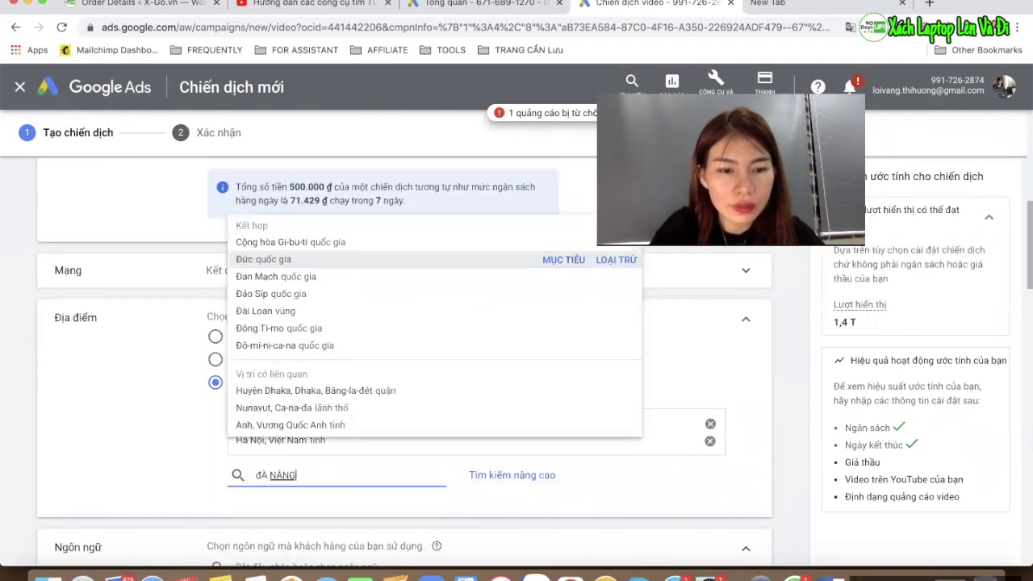
left_click(555, 355)
Add Nam Định, Hải Dương and Thái Bình as further target locations
left_click(316, 493)
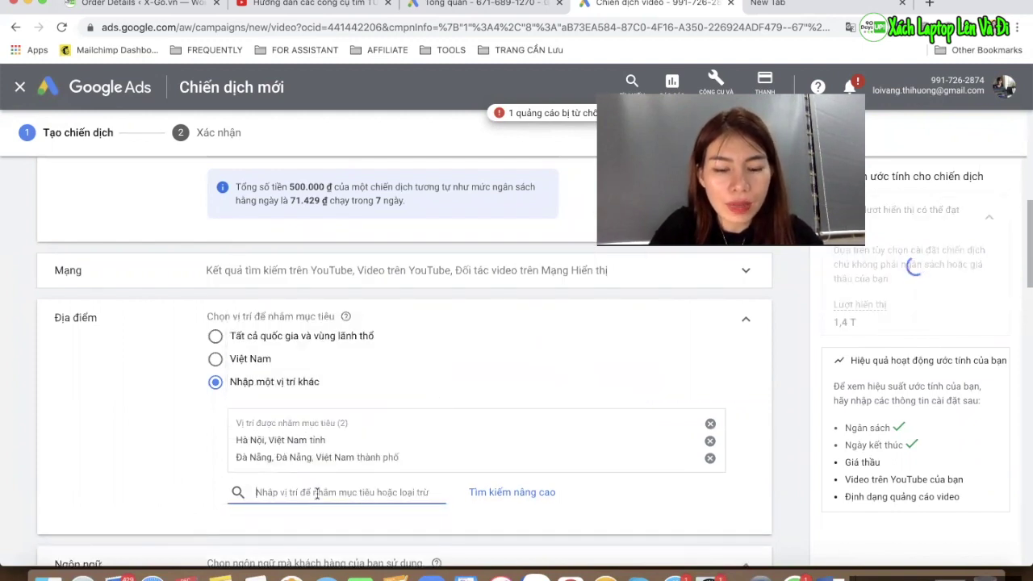
type("nam định")
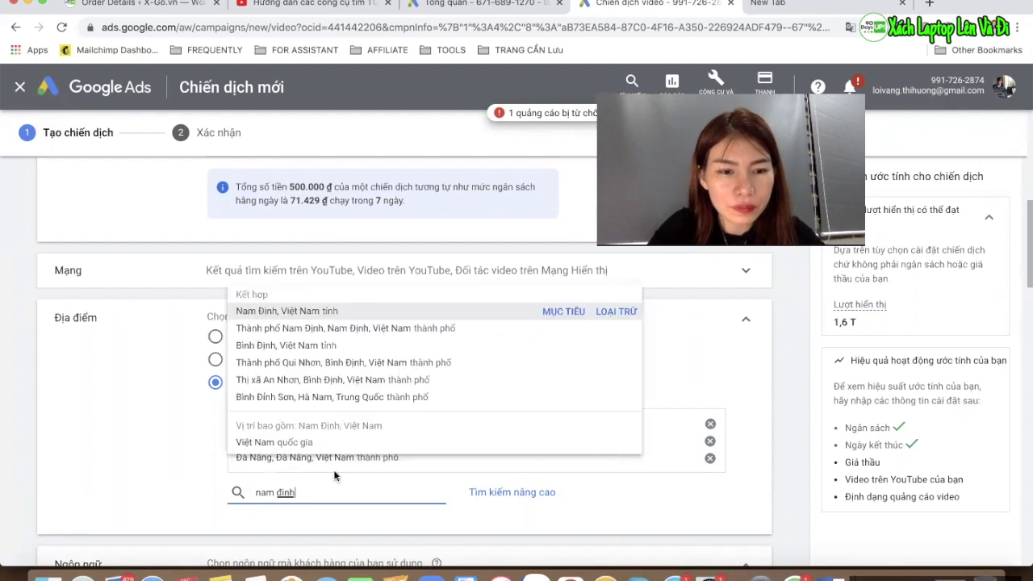
left_click(561, 313)
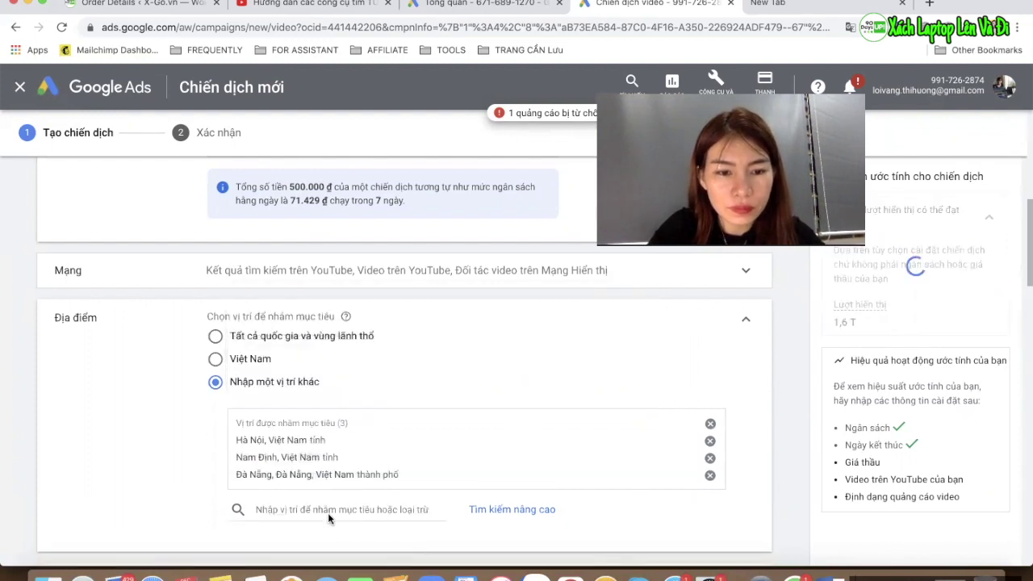
type("hải hương")
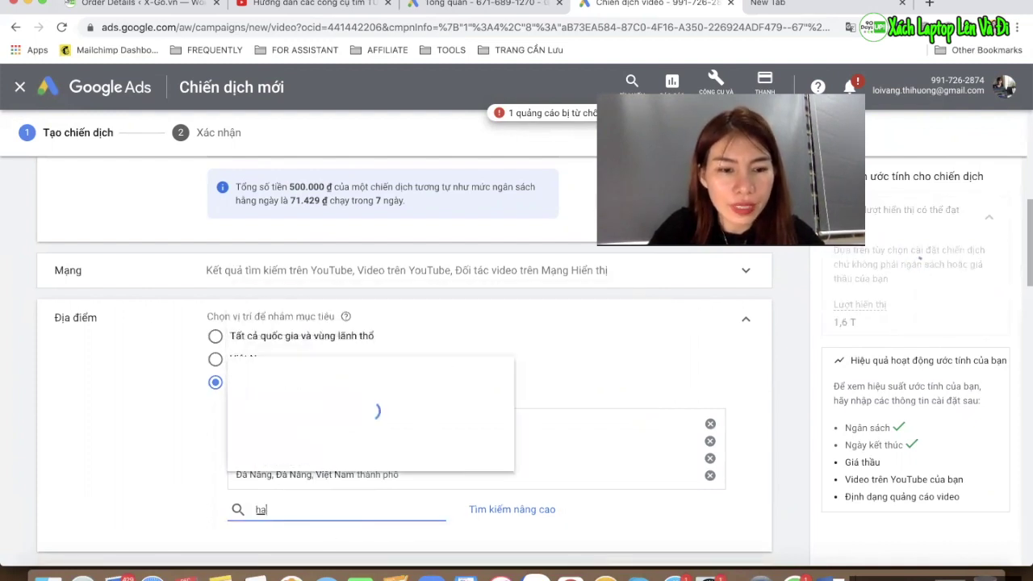
key("BackSpace")
key("BackSpace")
key("BackSpace")
key("BackSpace")
key("BackSpace")
type("dương")
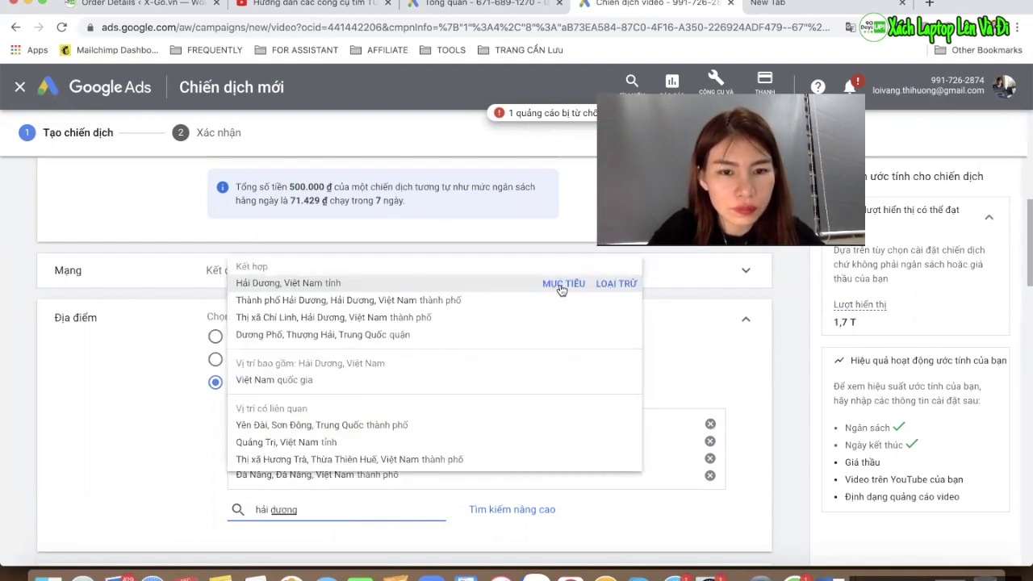
left_click(565, 284)
left_click(363, 526)
type("thi")
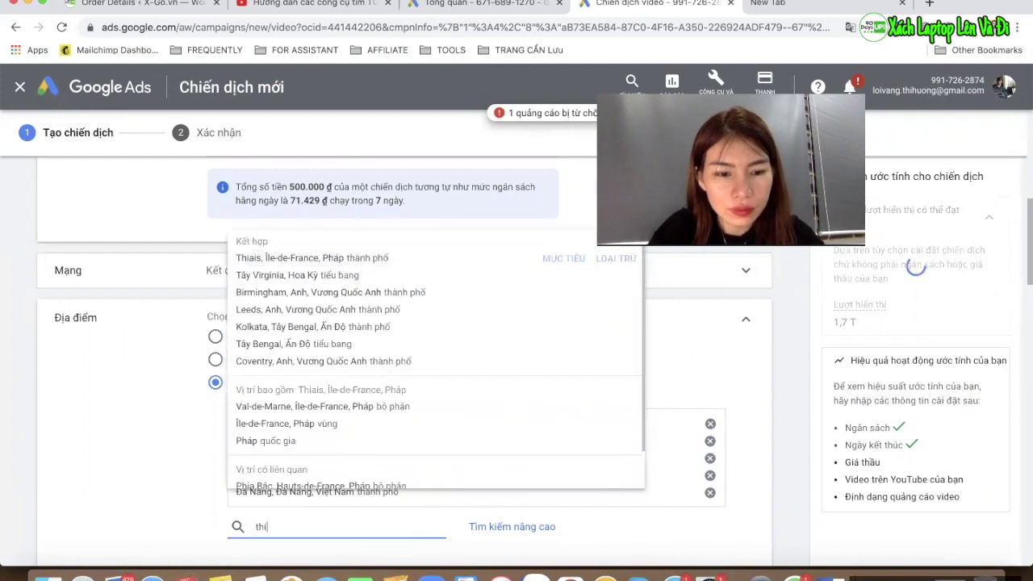
key("BackSpace")
type("ái bình")
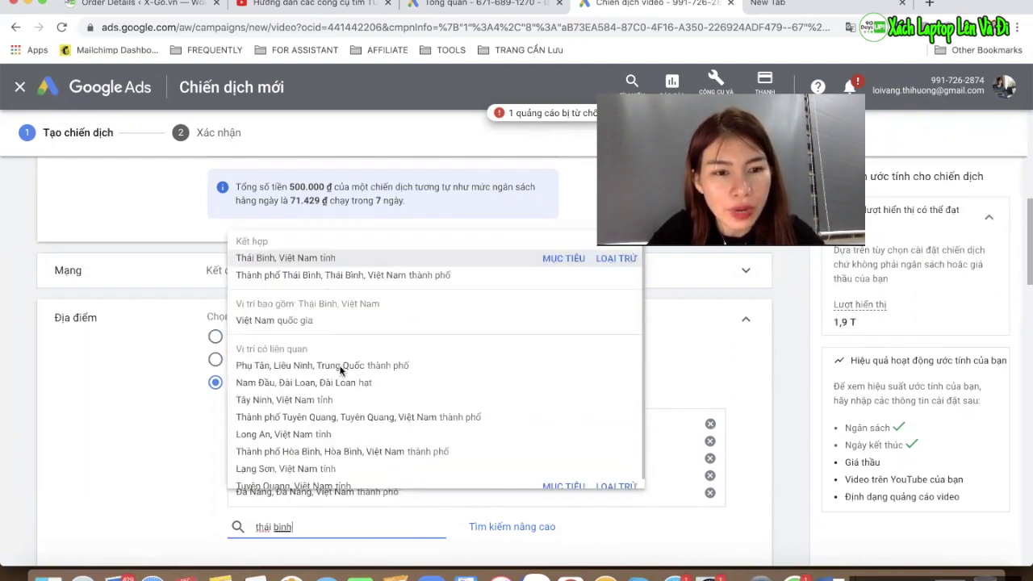
left_click(563, 256)
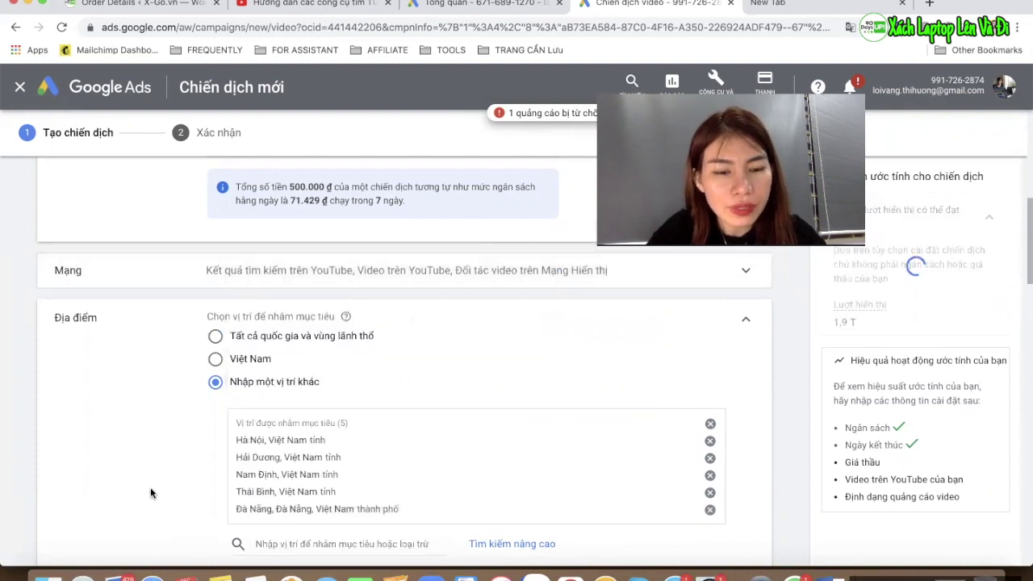
scroll(305, 355, "down", 5)
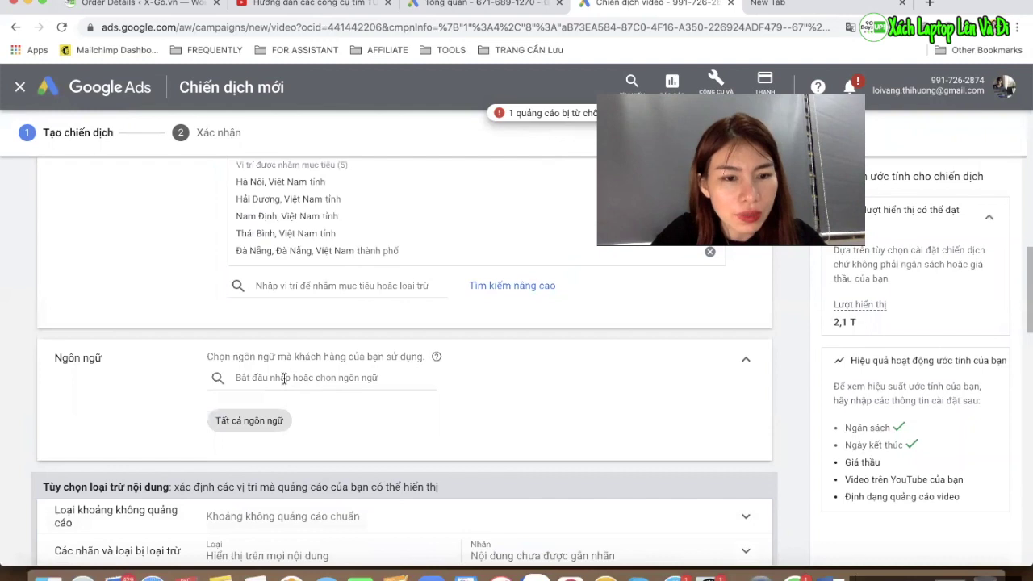
Search 'Tiếng Viet' and select Tiếng Việt as the campaign's only language
left_click(284, 378)
type("Tiếng ")
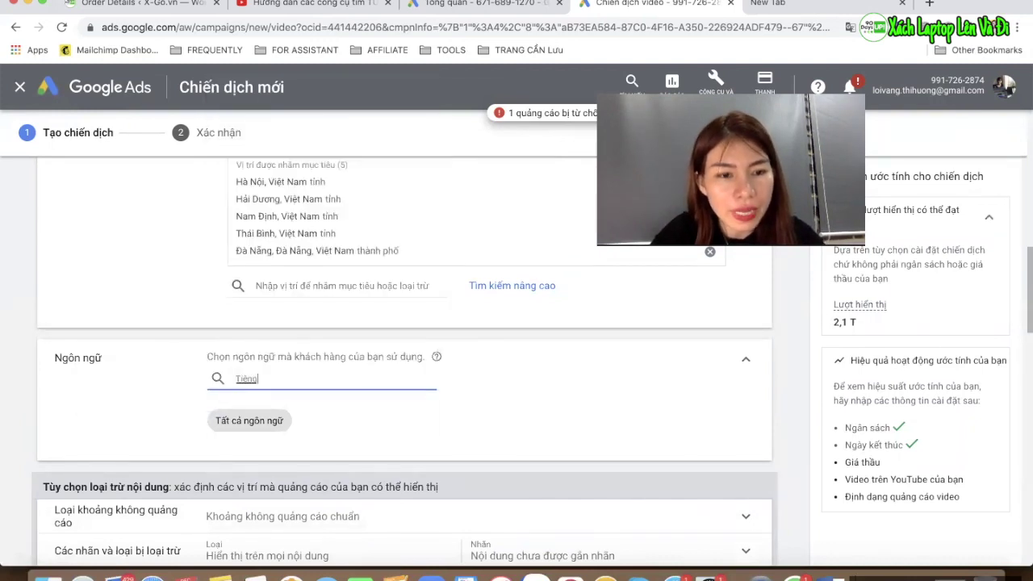
type("Vie")
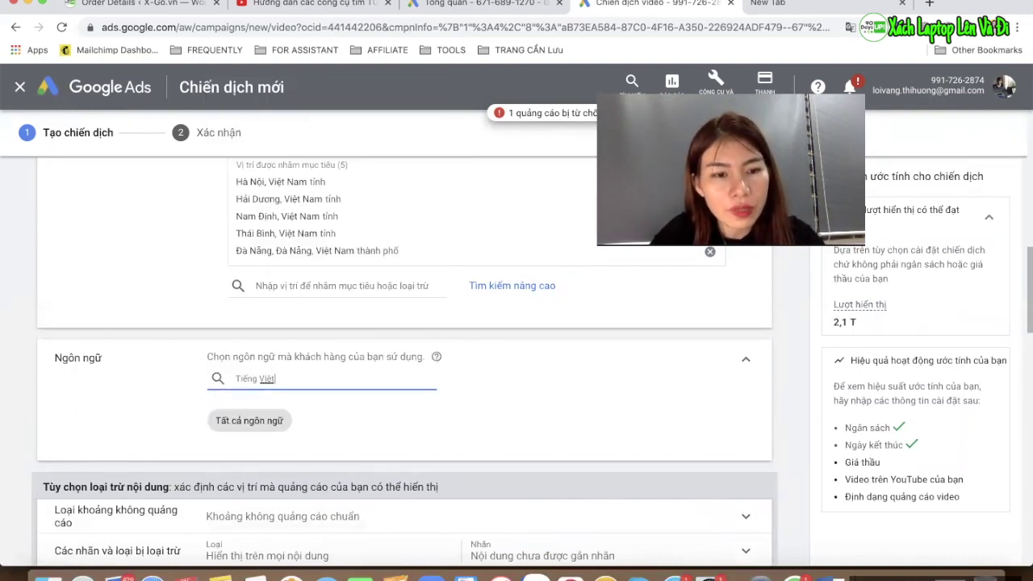
type("t")
left_click(242, 417)
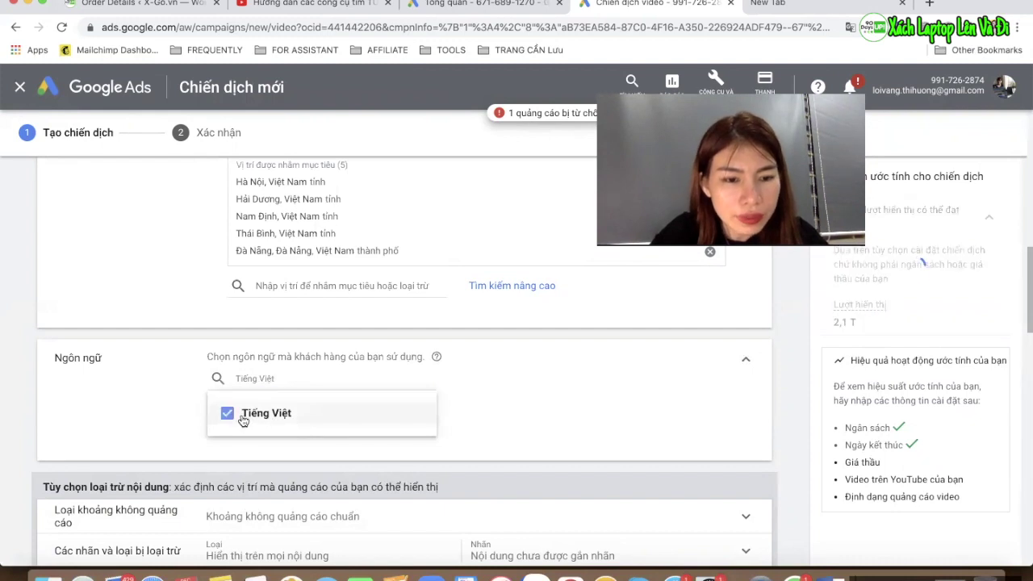
left_click(155, 411)
scroll(148, 425, "down", 3)
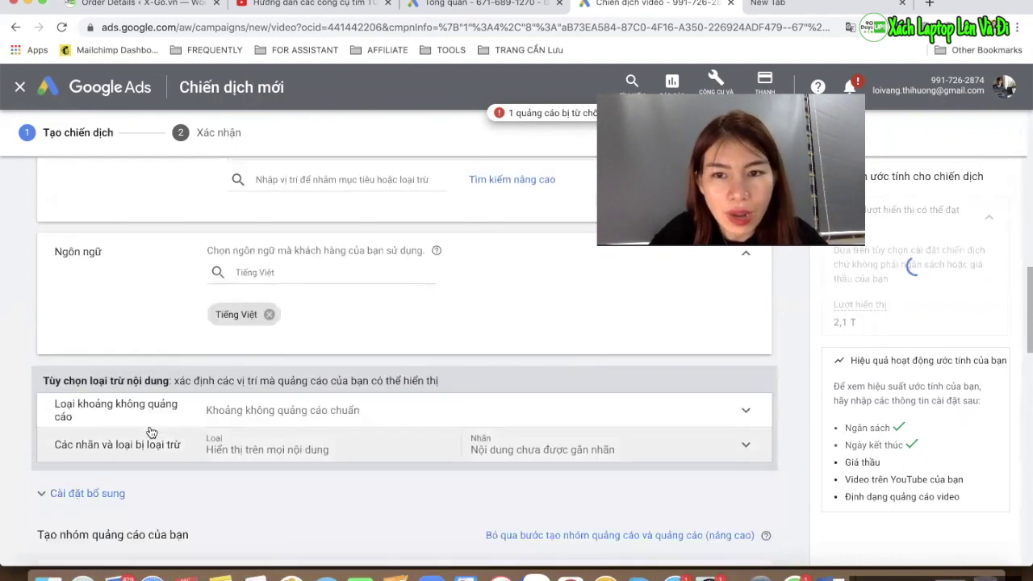
scroll(157, 452, "down", 1)
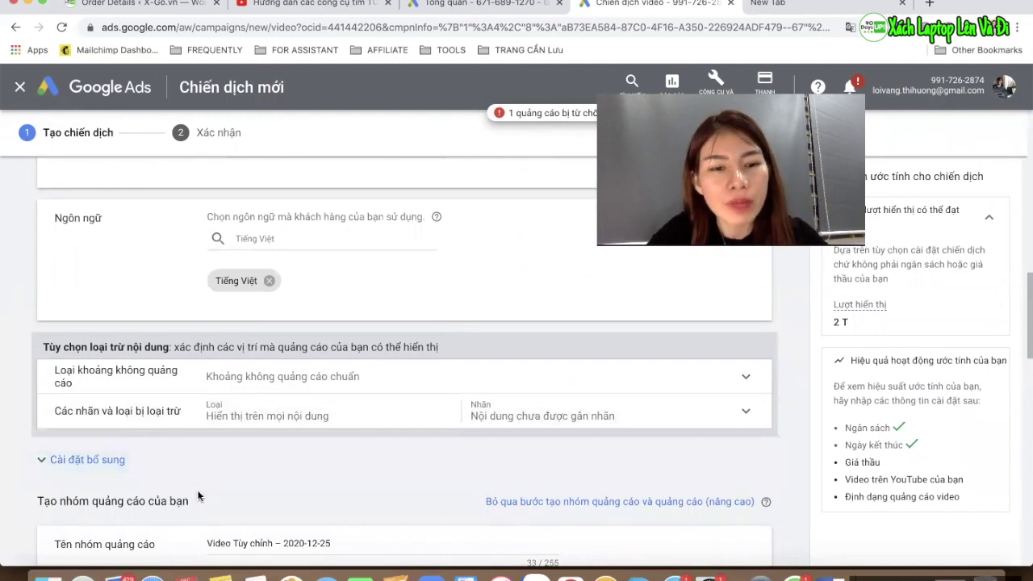
scroll(218, 480, "down", 1)
scroll(217, 477, "down", 1)
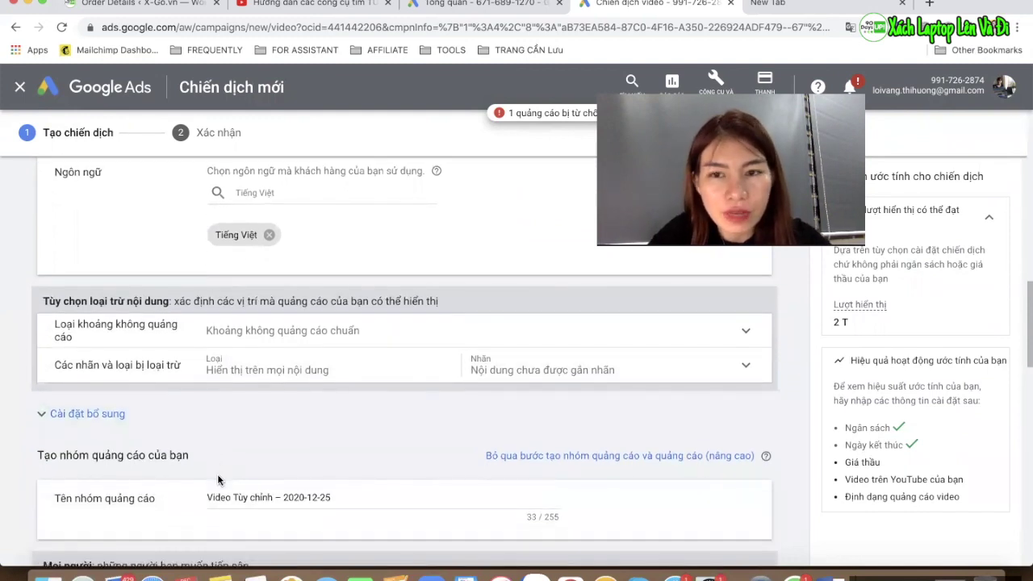
scroll(217, 480, "down", 1)
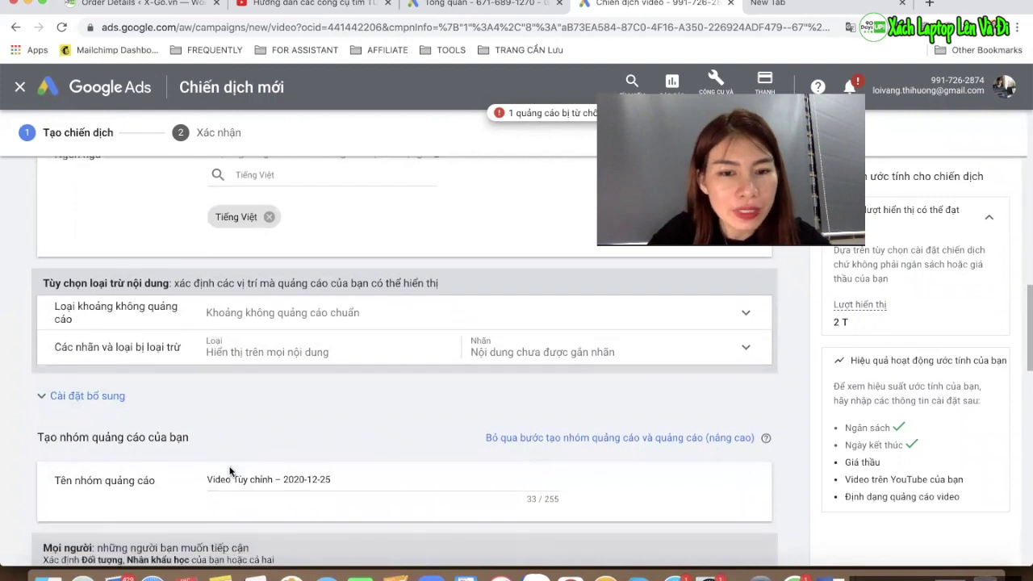
scroll(261, 367, "down", 2)
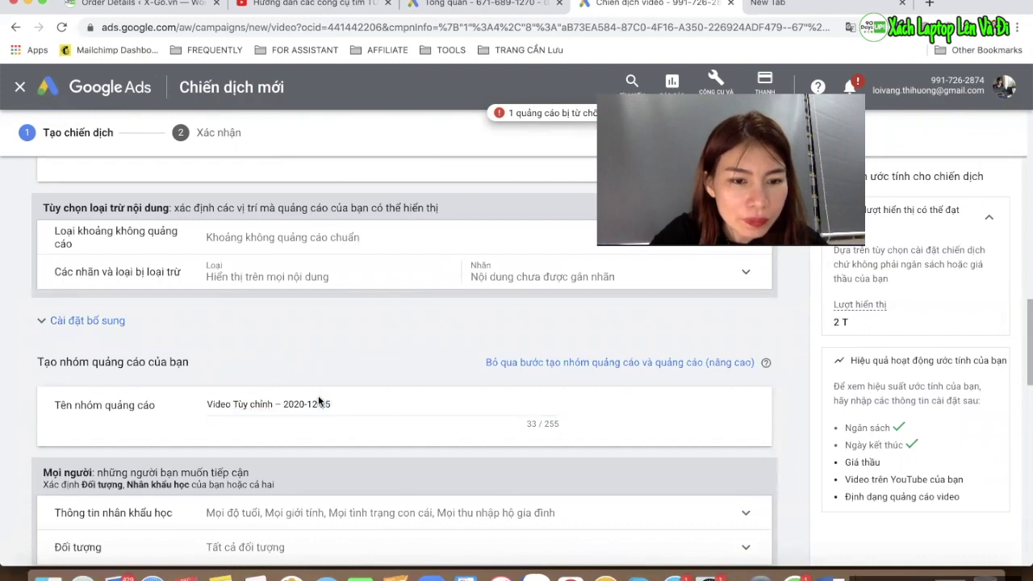
Select the default ad group name 'Video Tùy chỉnh – 2020-12-25' in 'Tên nhóm quảng cáo'
left_click_drag(338, 401, 203, 404)
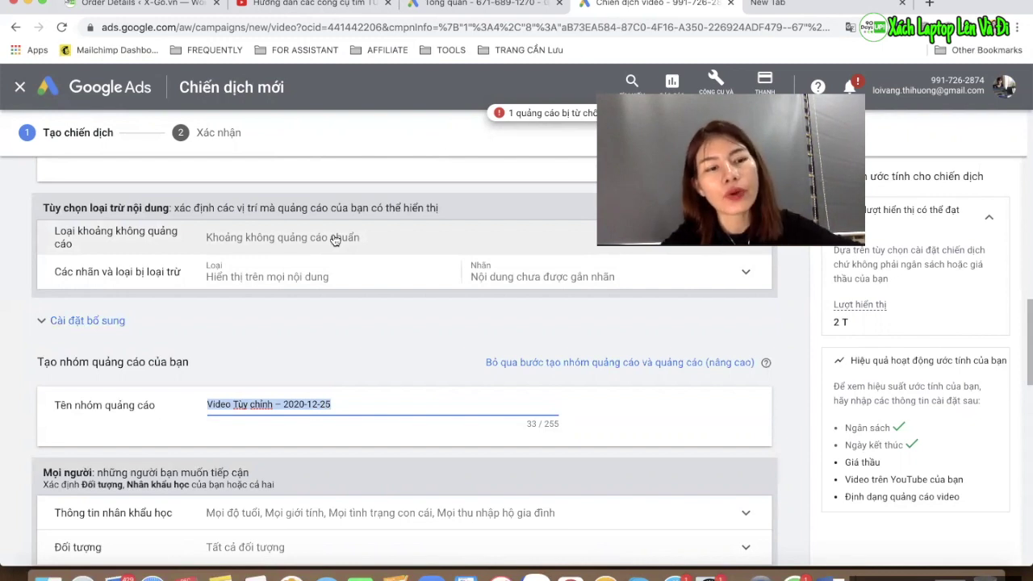
left_click_drag(156, 404, 129, 402)
left_click(130, 402)
left_click_drag(56, 404, 158, 407)
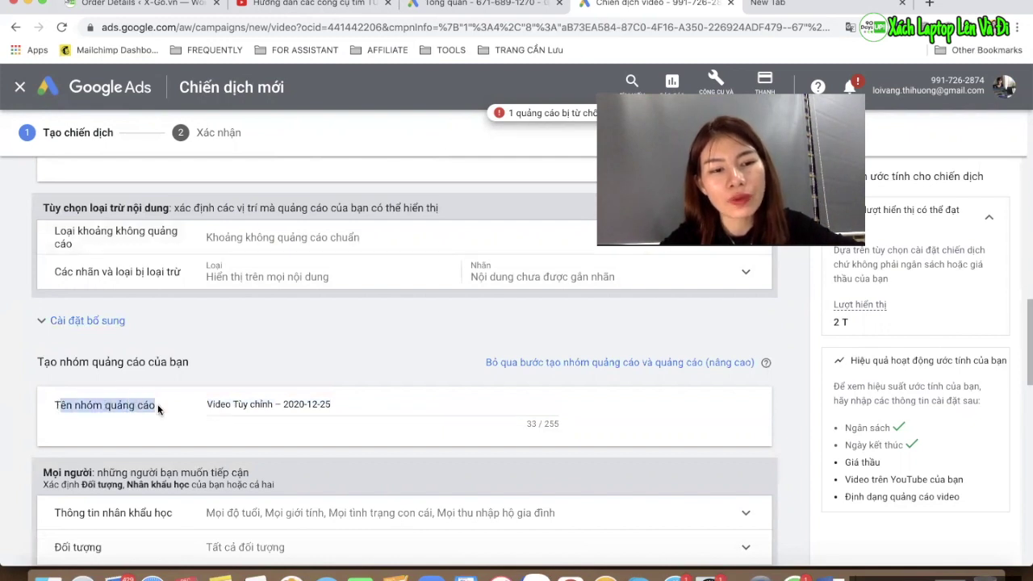
left_click(159, 408)
left_click_drag(53, 405, 162, 412)
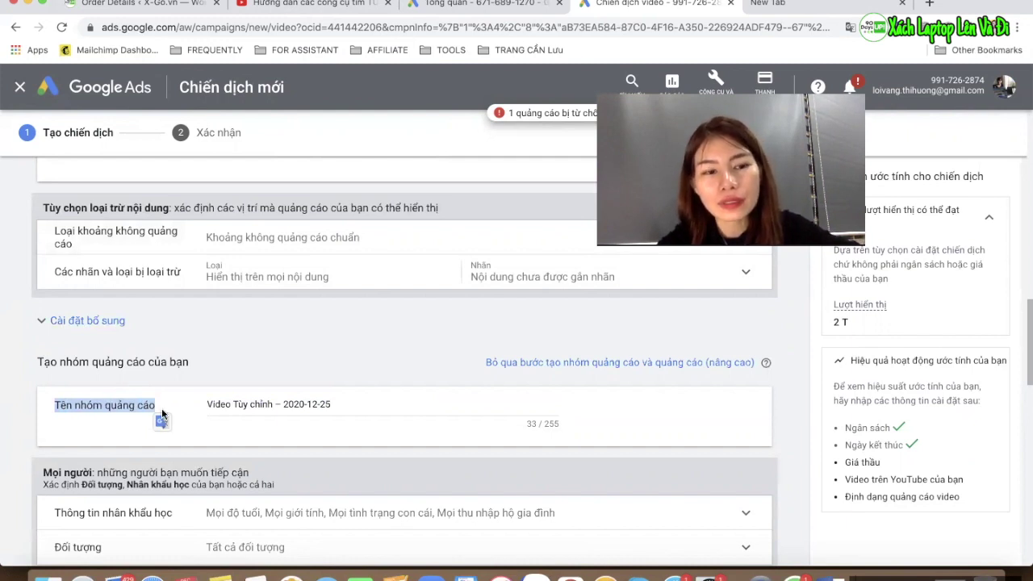
left_click(146, 401)
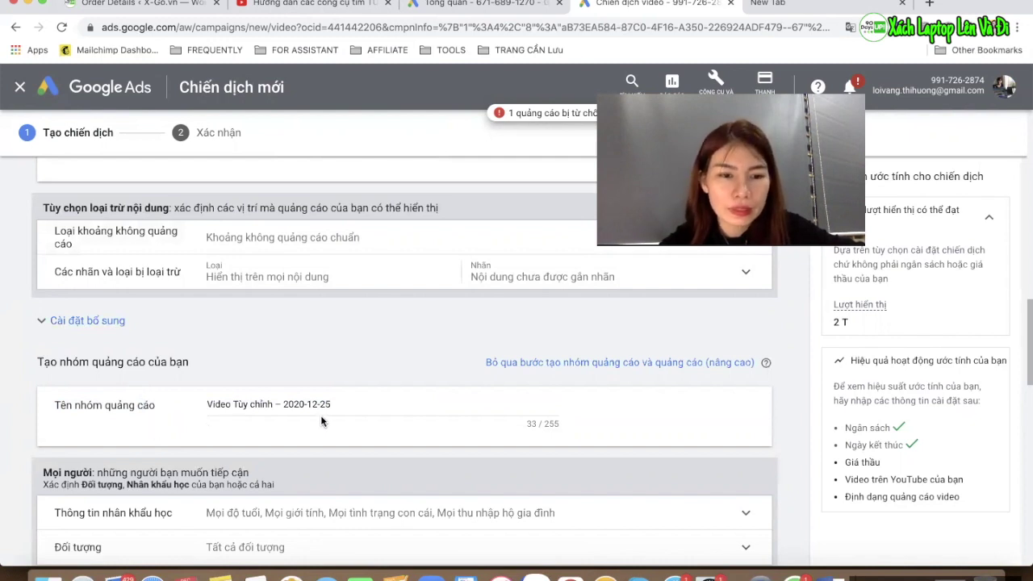
left_click_drag(342, 405, 207, 401)
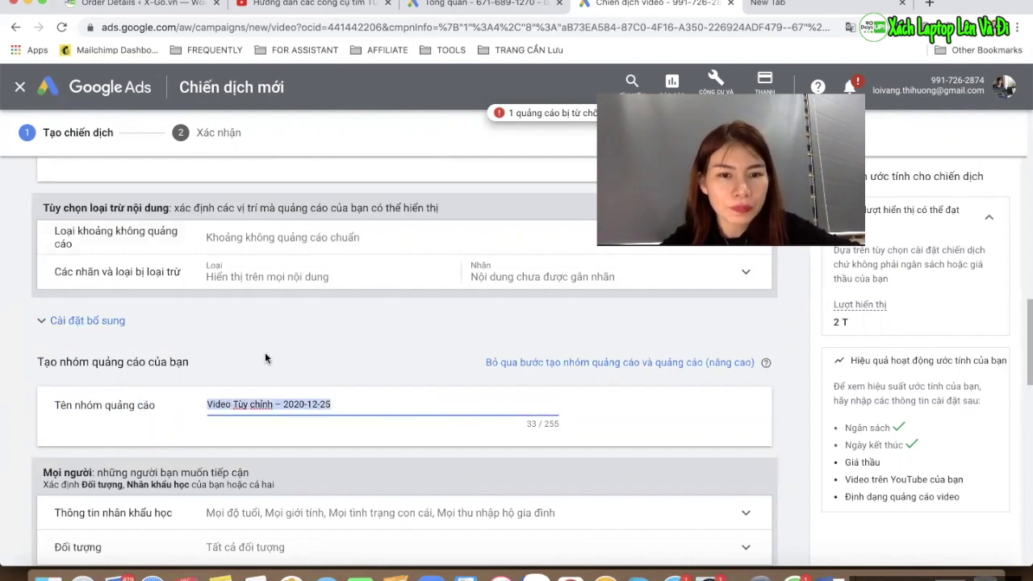
scroll(265, 352, "up", 5)
scroll(259, 355, "up", 1)
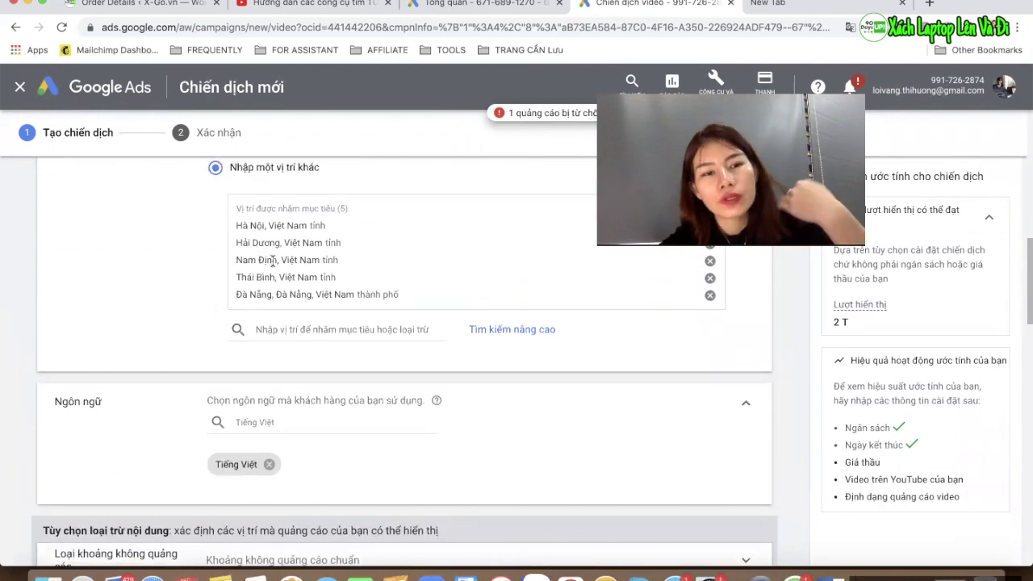
scroll(288, 325, "down", 1)
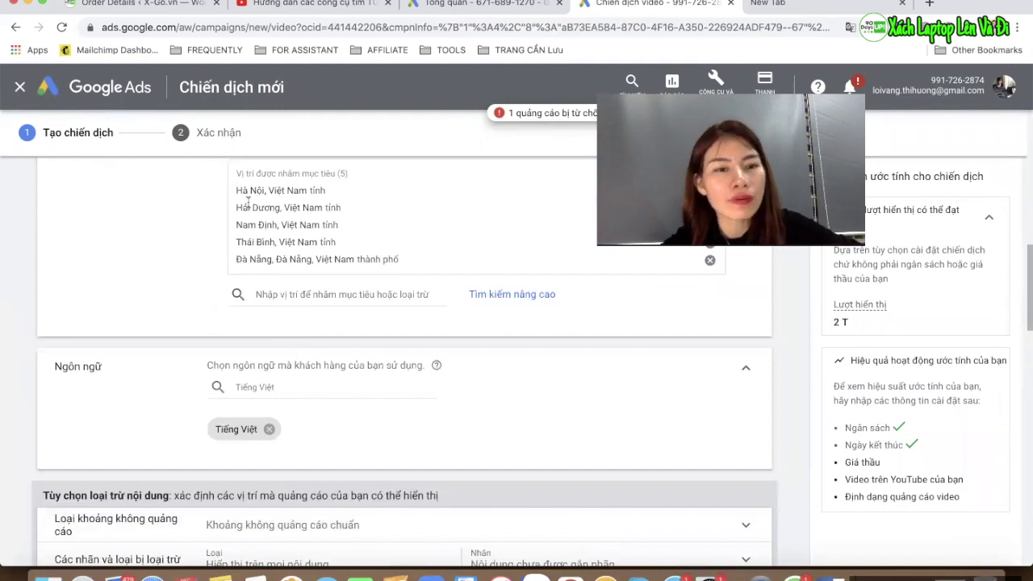
scroll(260, 212, "down", 5)
scroll(263, 234, "up", 4)
scroll(264, 233, "up", 1)
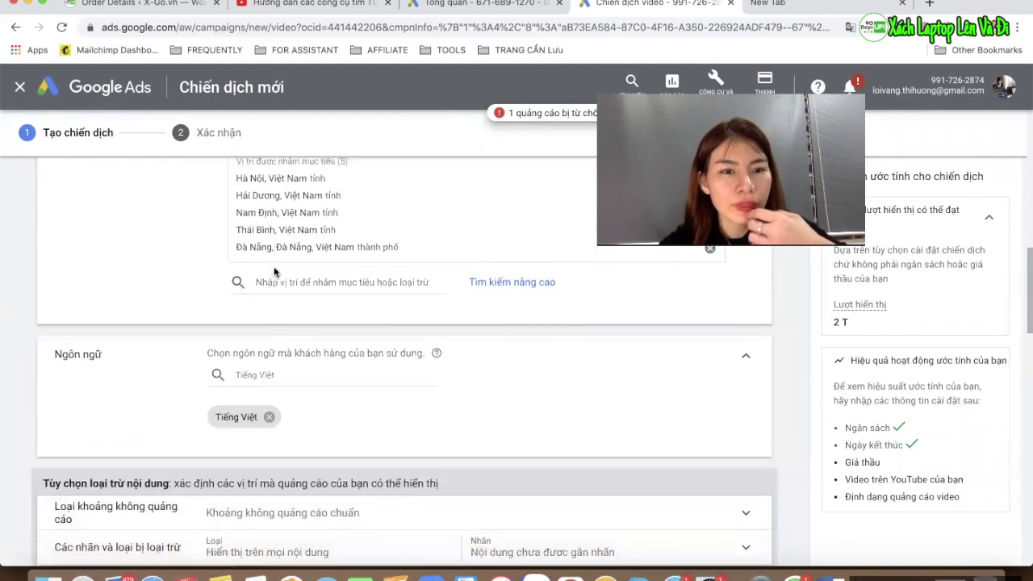
scroll(336, 484, "down", 4)
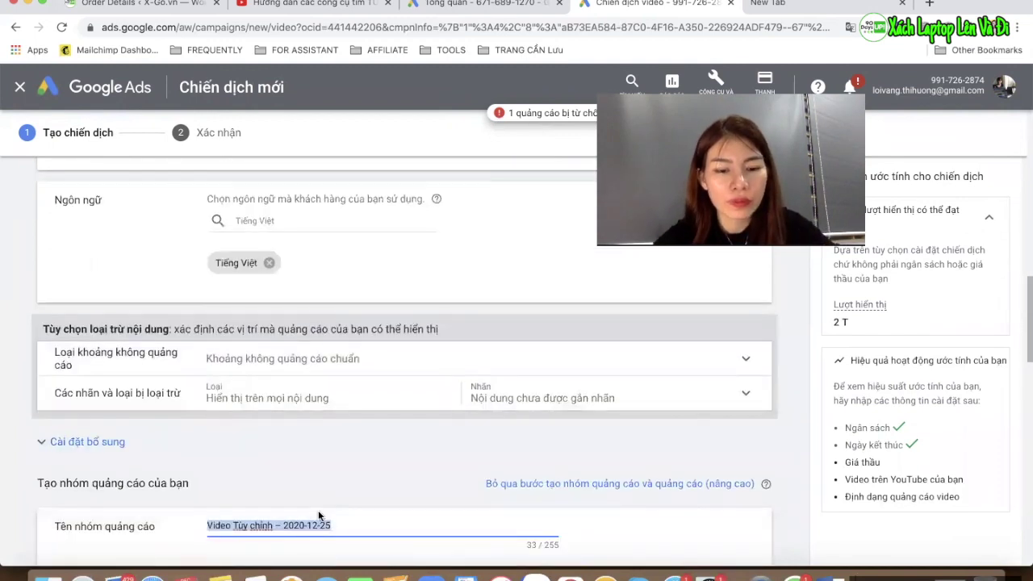
Type 'Trung và Bắc video từ khoá' as the new ad group name
type("Mine")
key("BackSpace")
key("BackSpace")
key("BackSpace")
key("BackSpace")
key("BackSpace")
key("BackSpace")
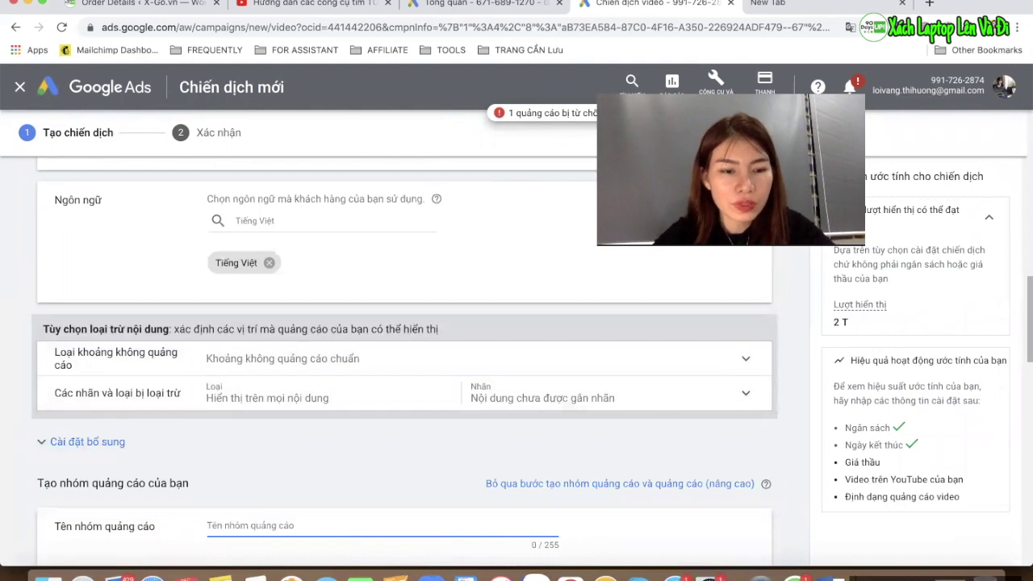
type("Trung và Bật")
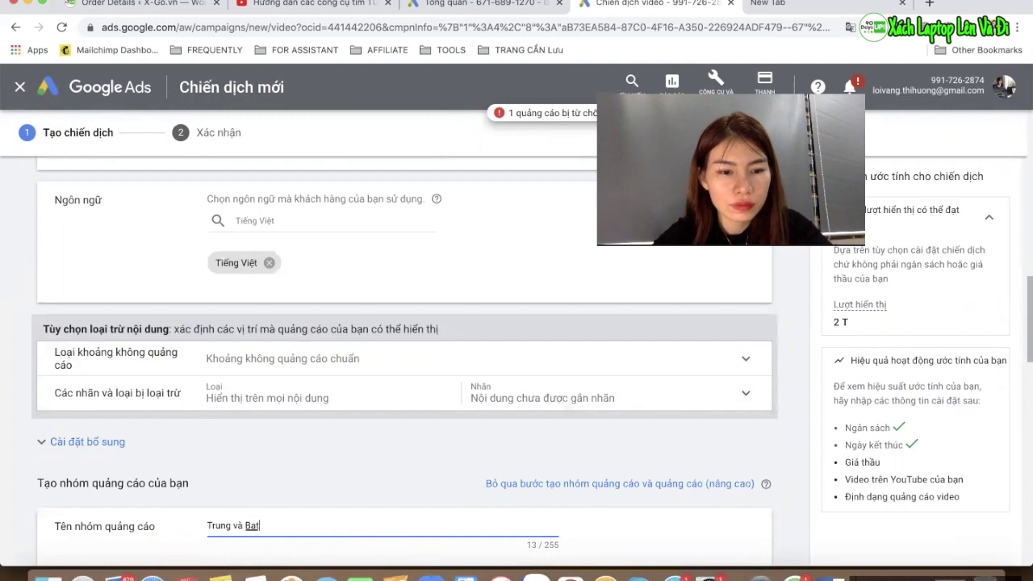
key("BackSpace")
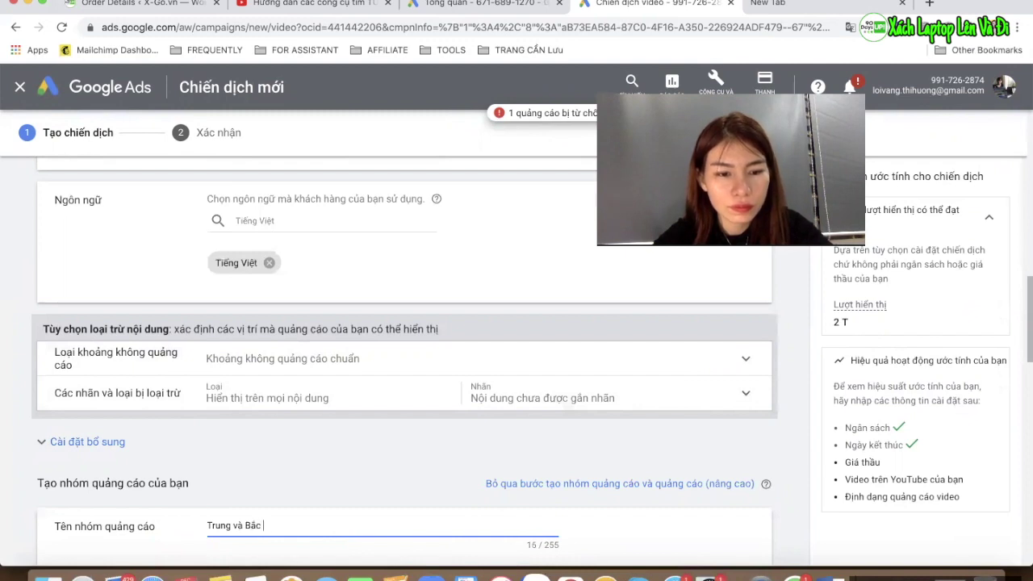
type("c video từ khoá")
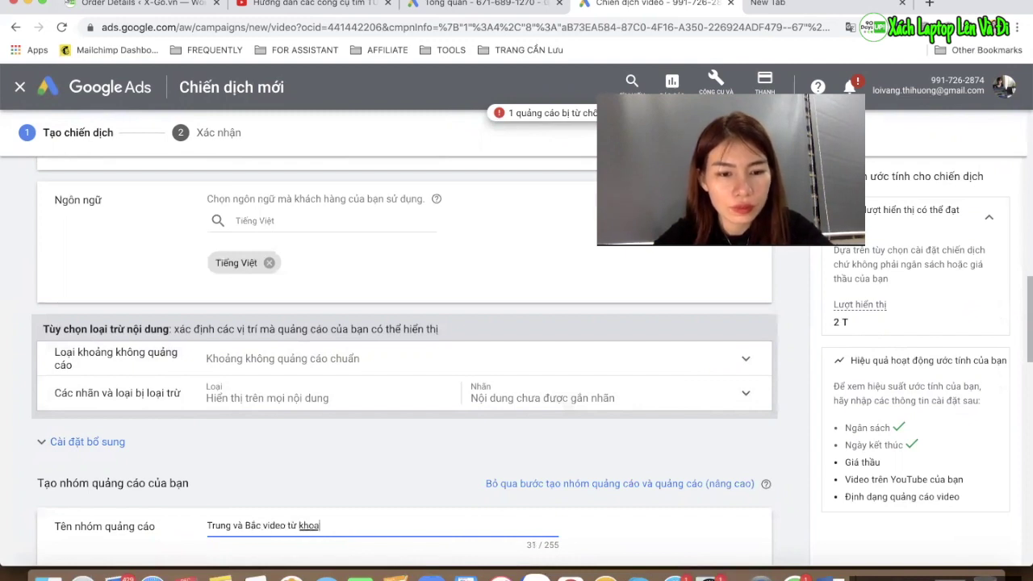
scroll(307, 489, "down", 3)
scroll(306, 428, "down", 3)
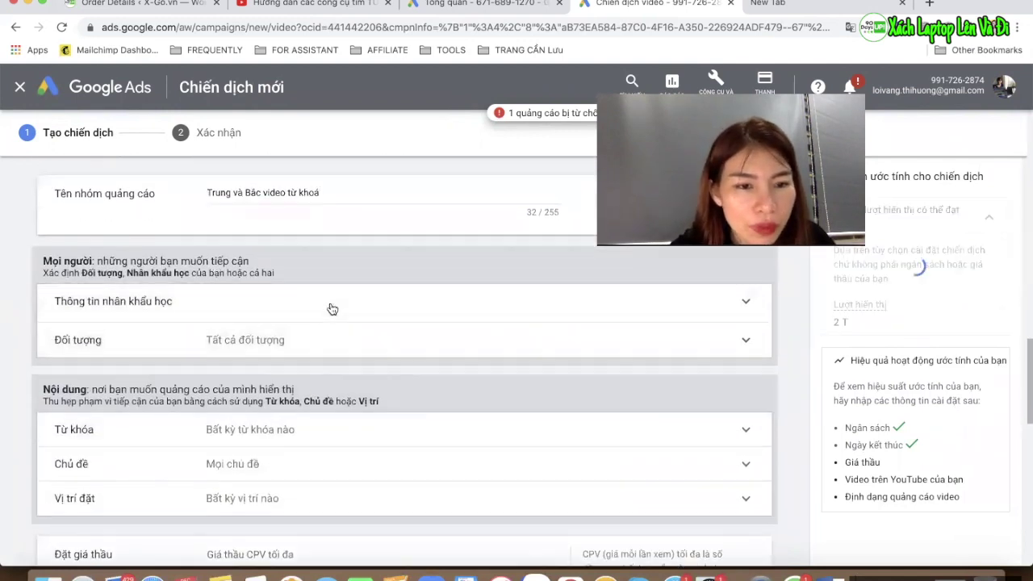
Exclude age 18 - 24 and the 41 - 50% and 50% dưới cùng income brackets from demographics
left_click(331, 307)
left_click(252, 305)
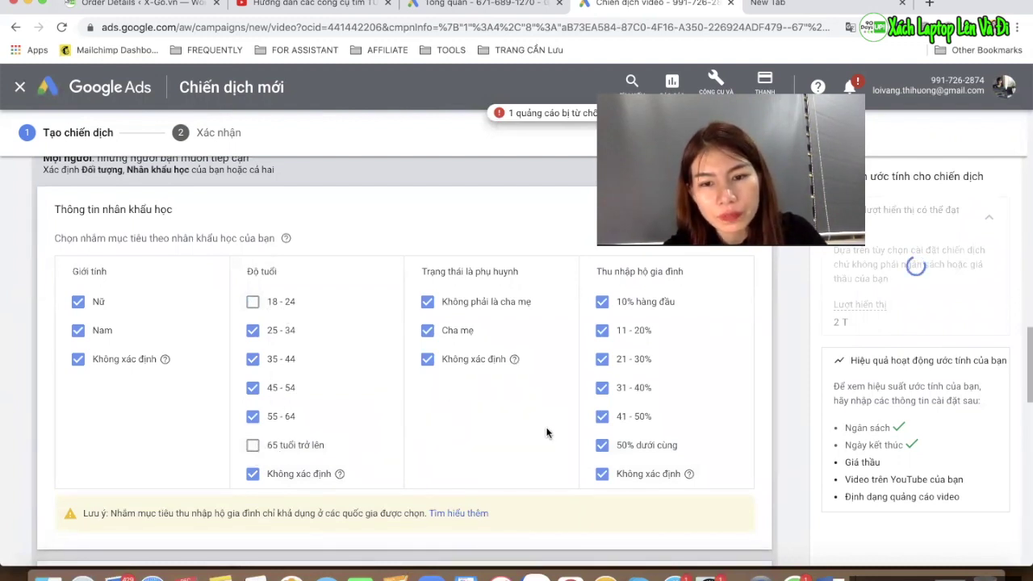
left_click(603, 446)
left_click(602, 417)
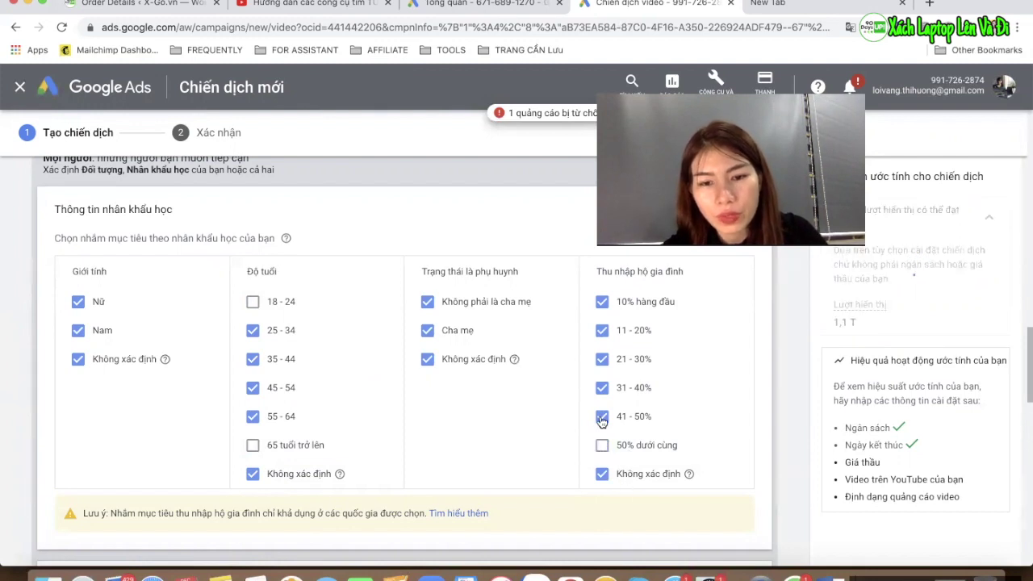
scroll(487, 440, "down", 1)
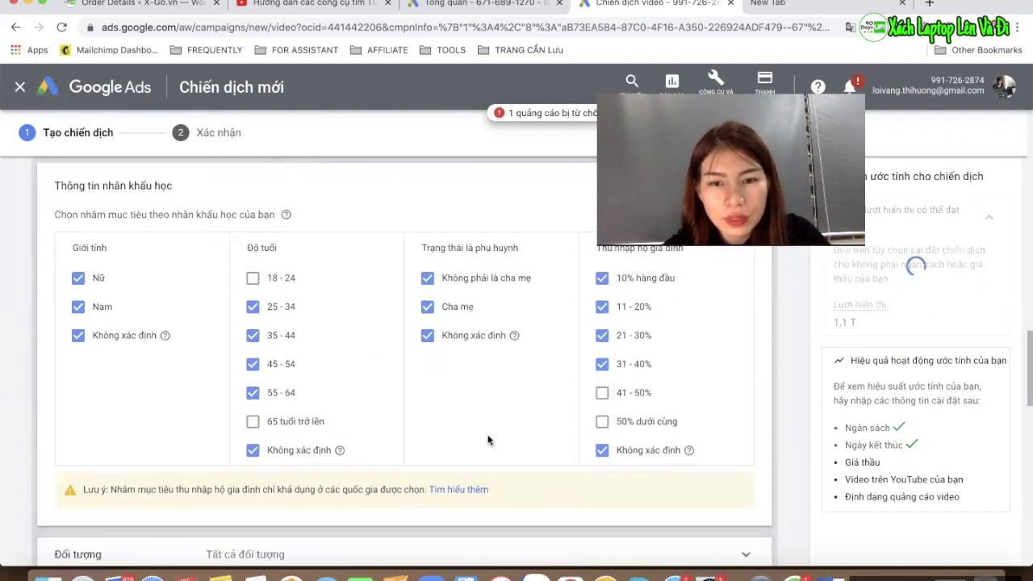
scroll(460, 453, "down", 5)
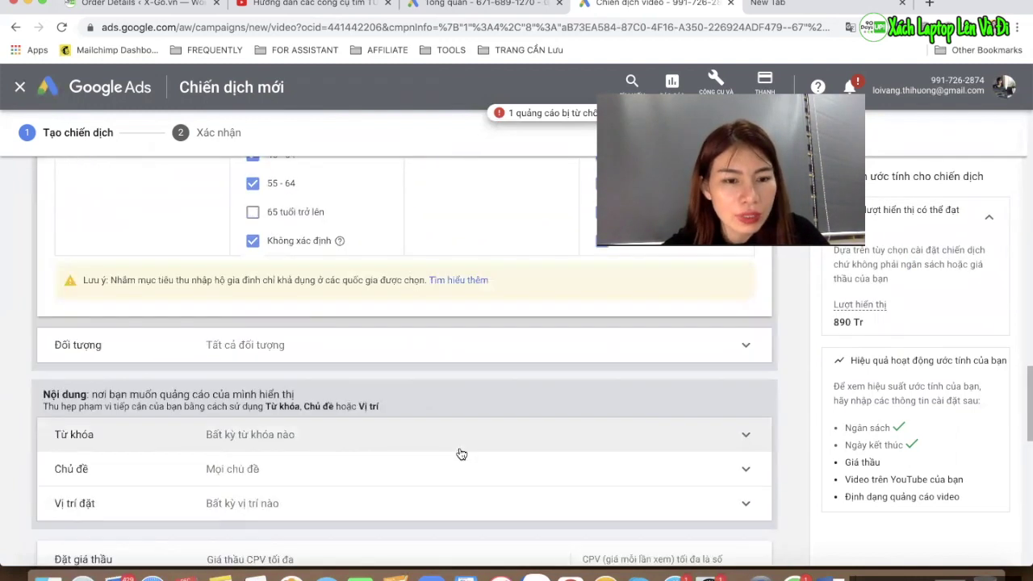
Enter 500 đ as the Giá thầu CPV tối đa (maximum CPV bid)
scroll(461, 454, "down", 3)
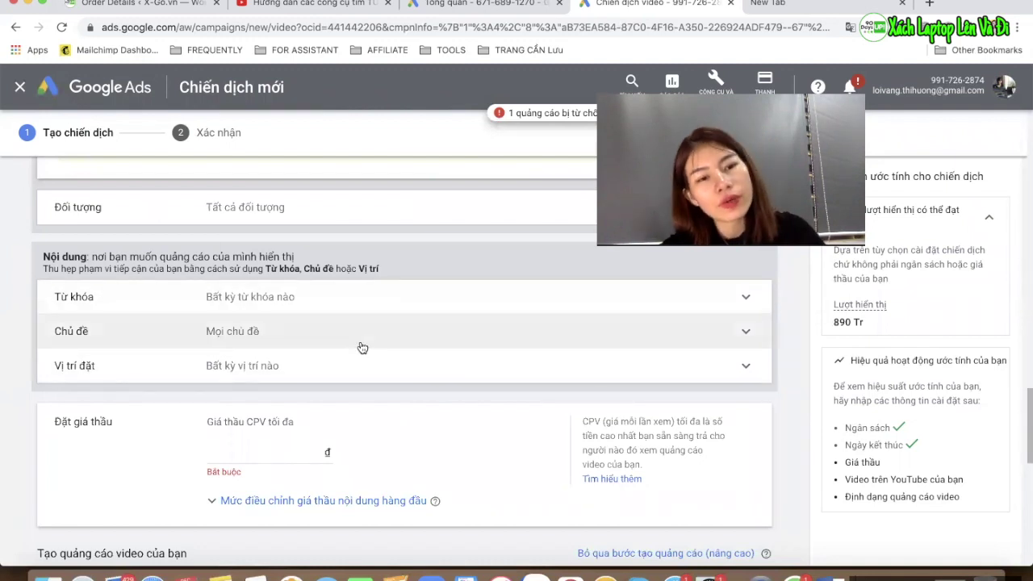
scroll(361, 346, "down", 1)
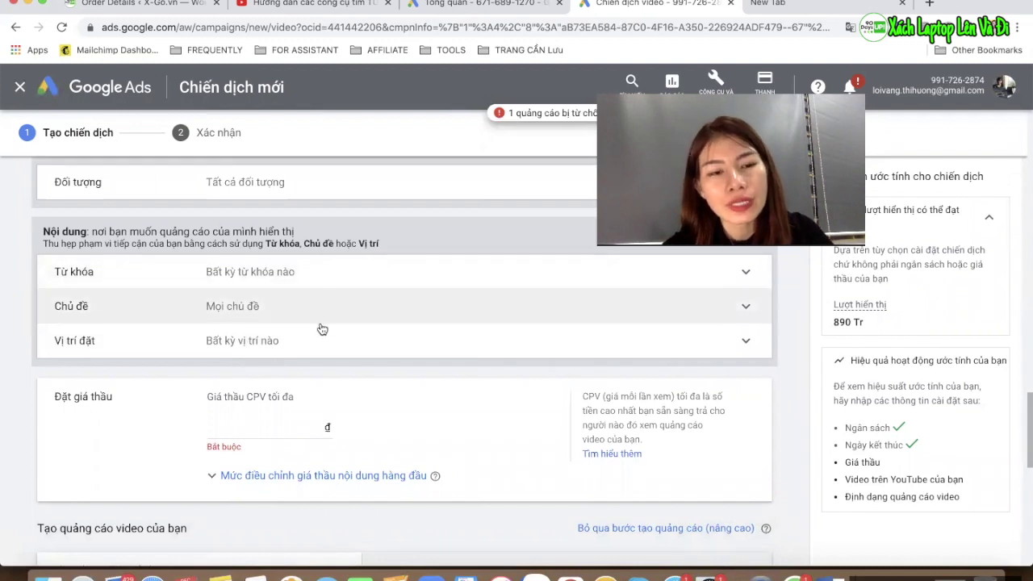
scroll(294, 324, "down", 2)
scroll(301, 330, "up", 1)
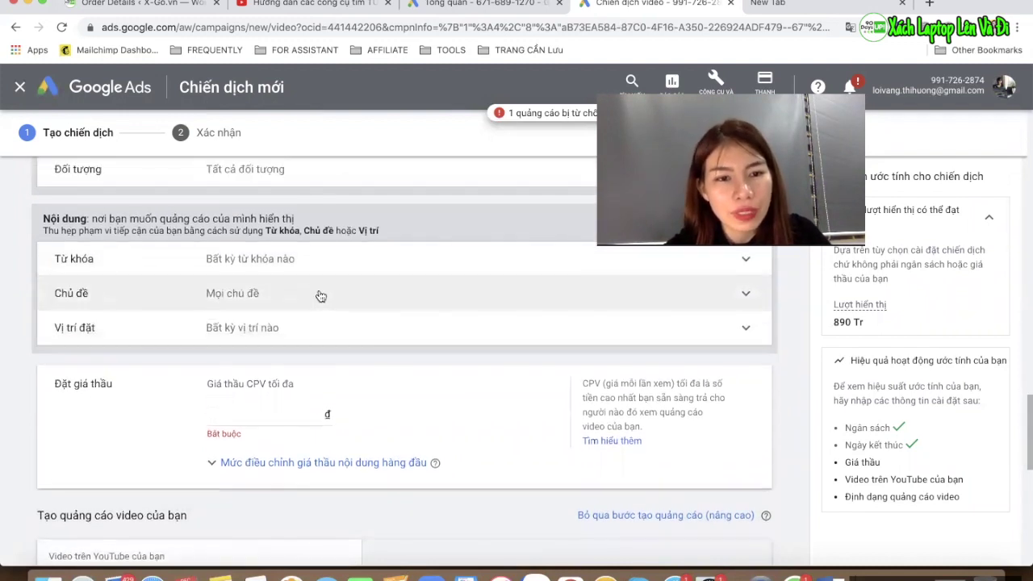
scroll(278, 367, "down", 2)
left_click(271, 371)
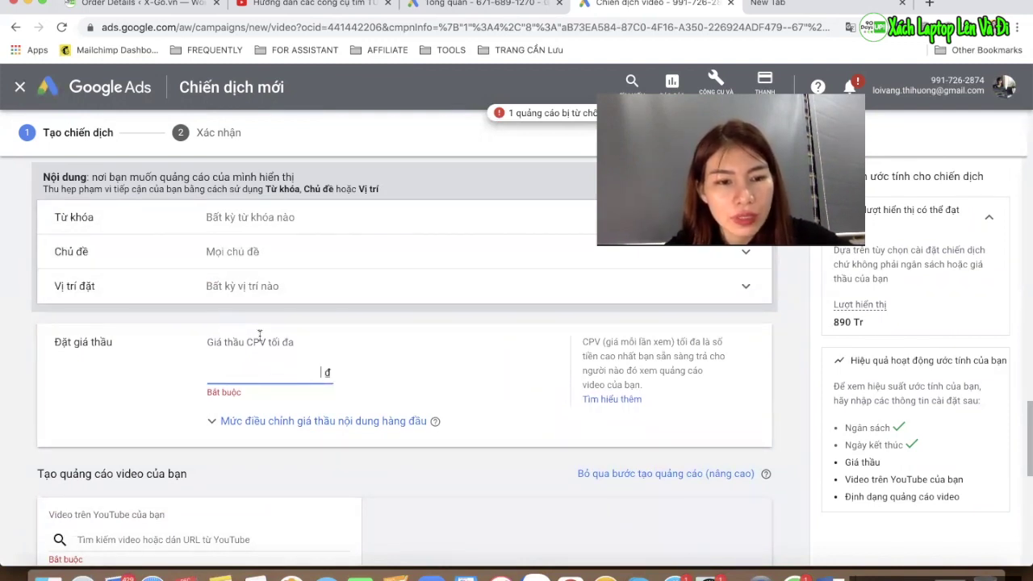
left_click_drag(247, 341, 262, 343)
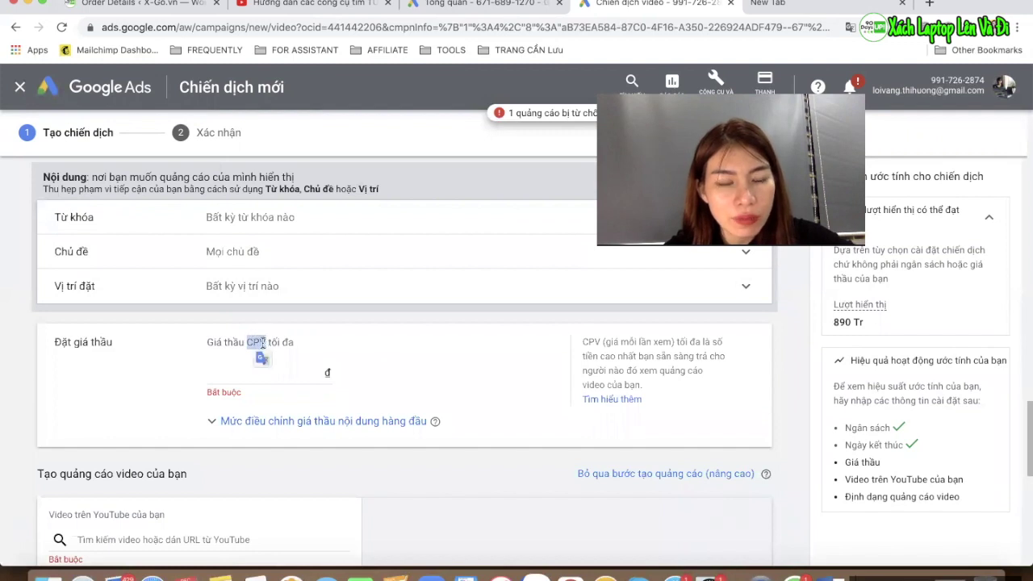
left_click(265, 372)
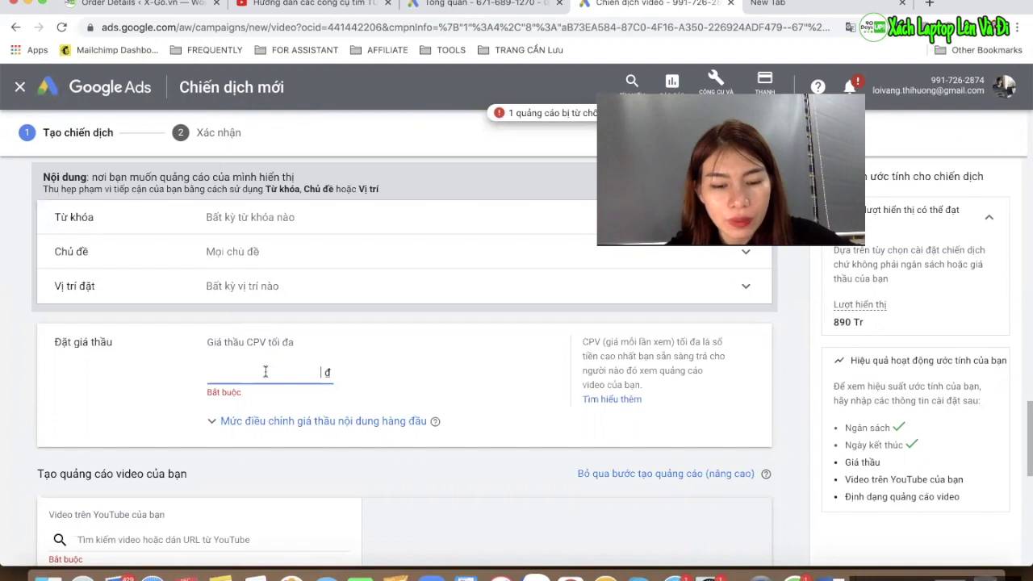
type("1")
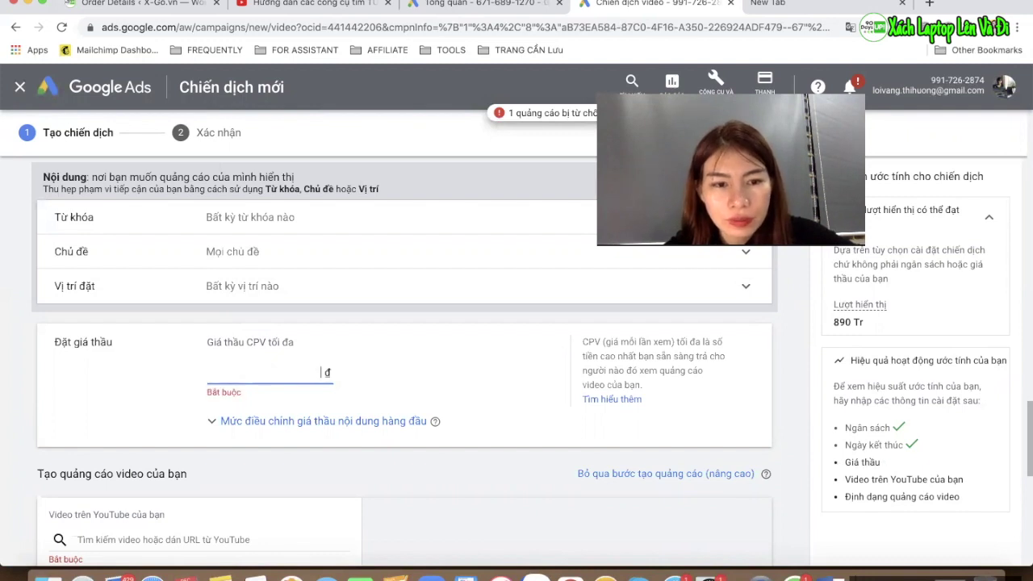
key("BackSpace")
type("50")
left_click(318, 482)
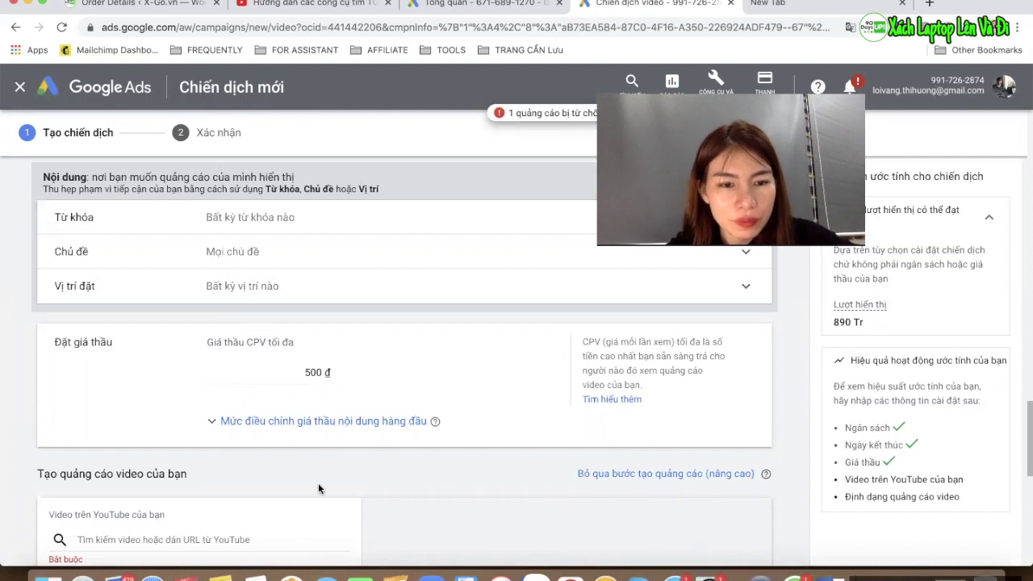
scroll(318, 483, "down", 2)
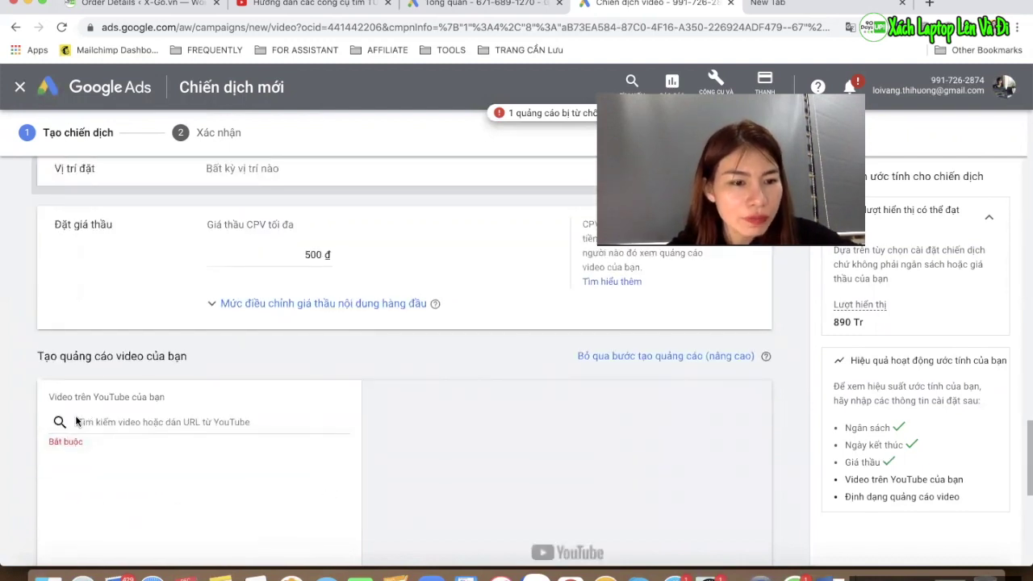
Copy the keyword-tools tutorial video's short link from YouTube's share options
left_click(328, 8)
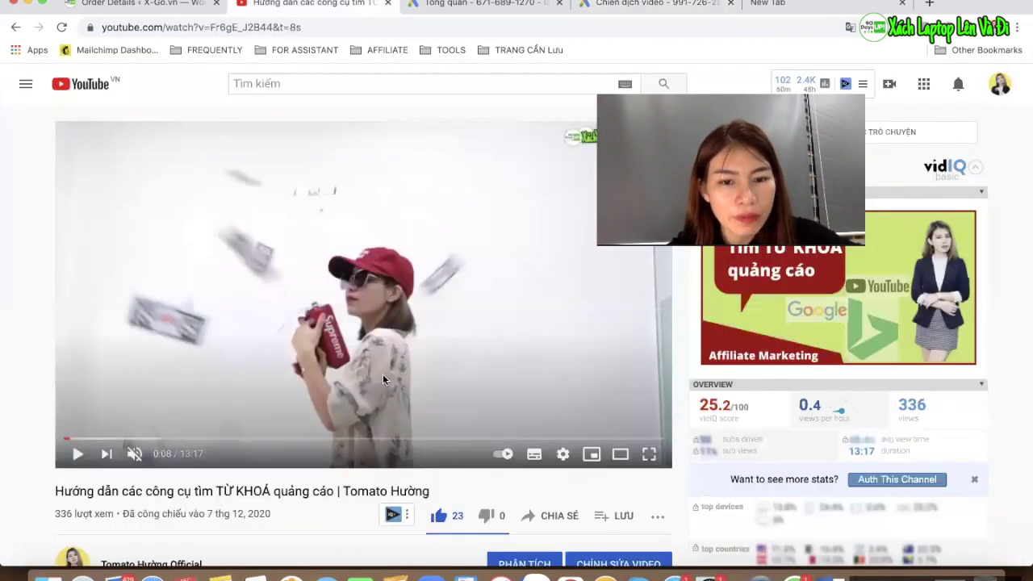
scroll(382, 374, "down", 3)
left_click(555, 380)
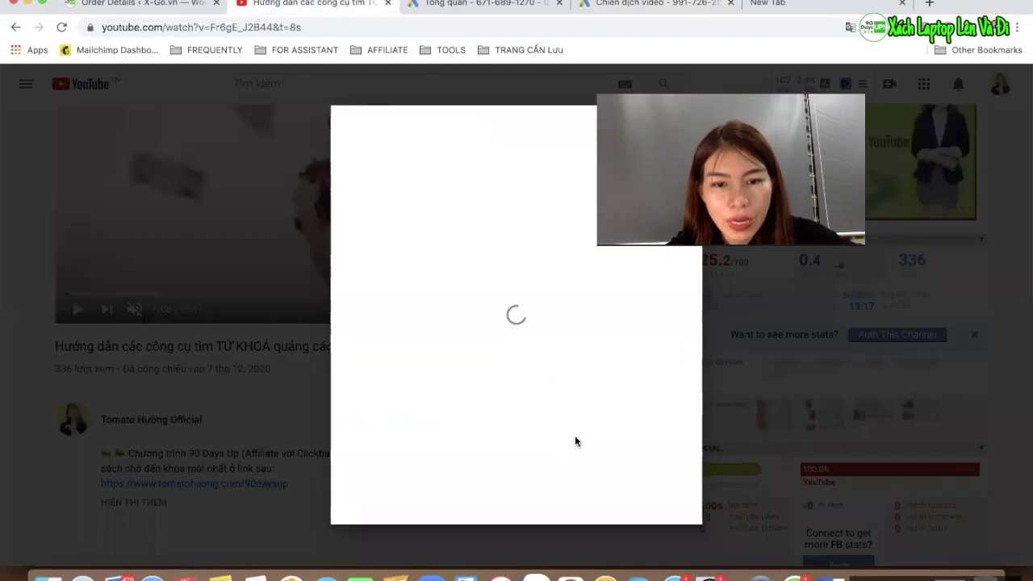
left_click(653, 354)
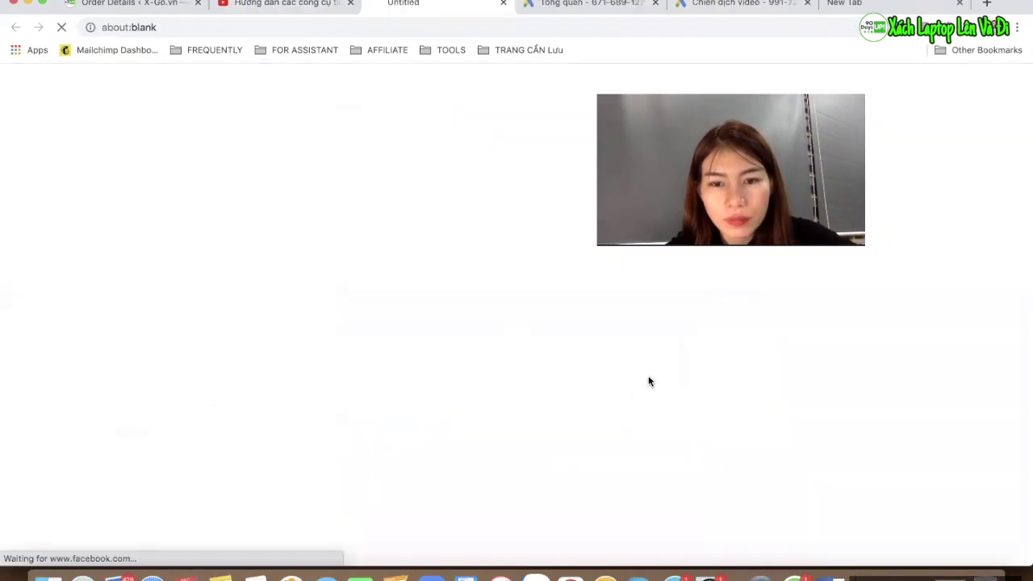
left_click(295, 11)
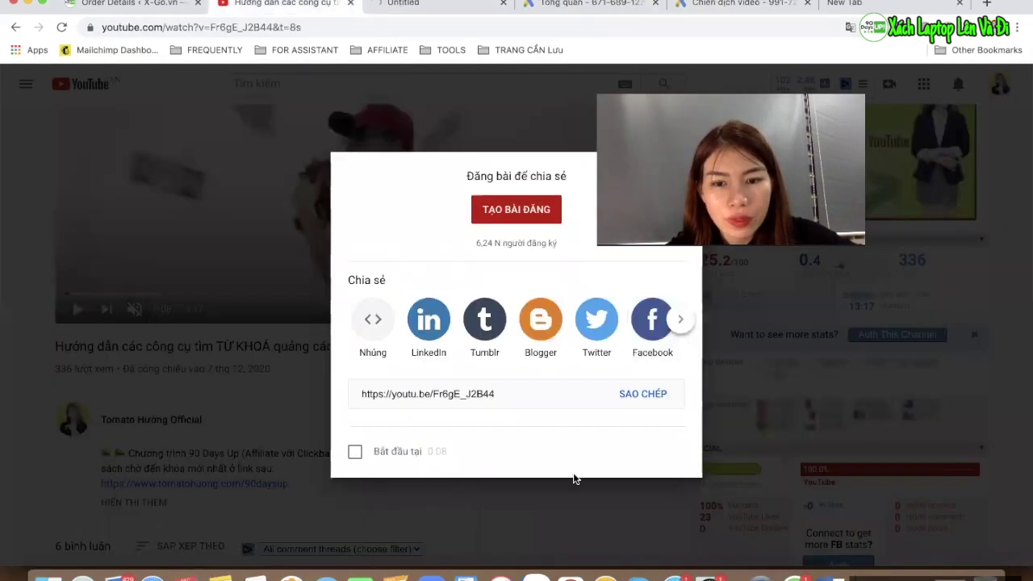
left_click(643, 395)
left_click(503, 4)
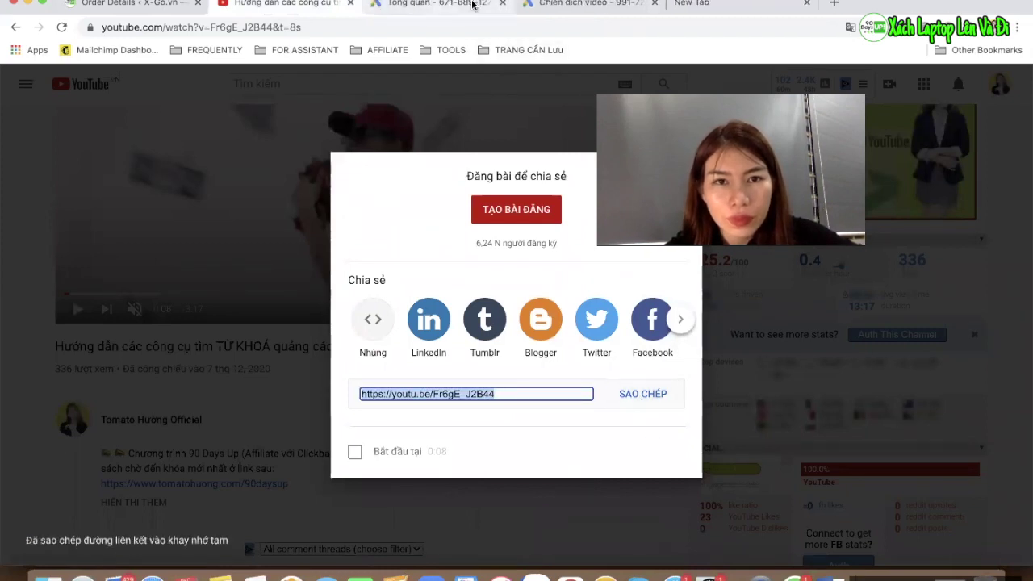
Paste the copied link into the video campaign's YouTube video search field
left_click(473, 5)
left_click(589, 4)
left_click(184, 422)
key("super+v")
Show the help info for the Quảng cáo video discovery format
scroll(2, 443, "down", 3)
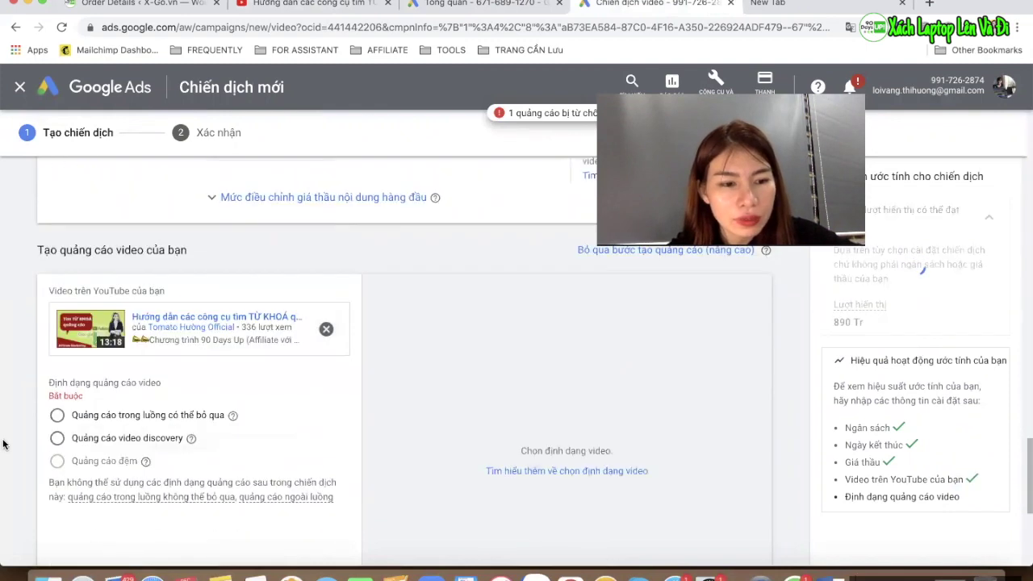
scroll(3, 443, "down", 2)
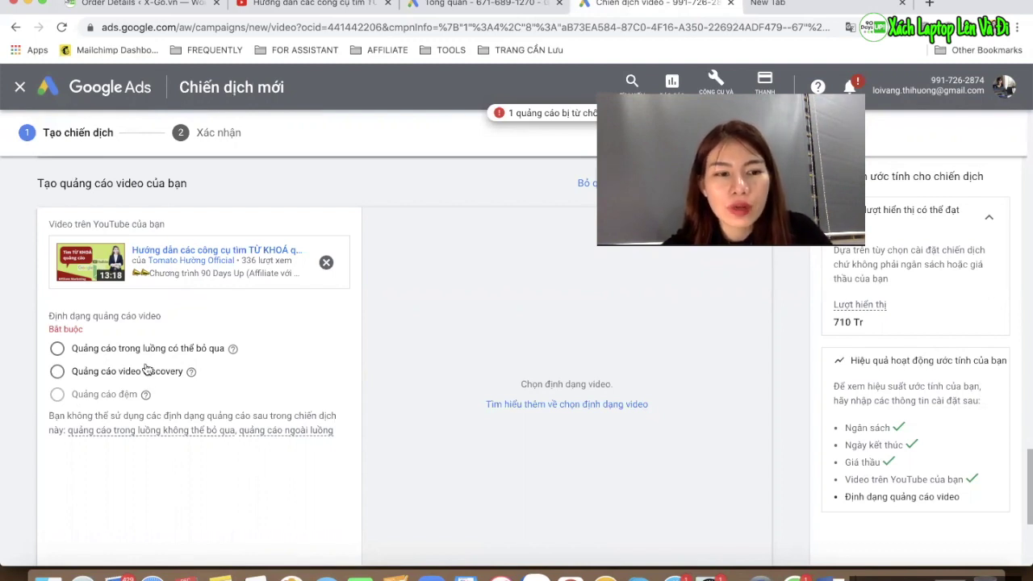
mouse_move(194, 376)
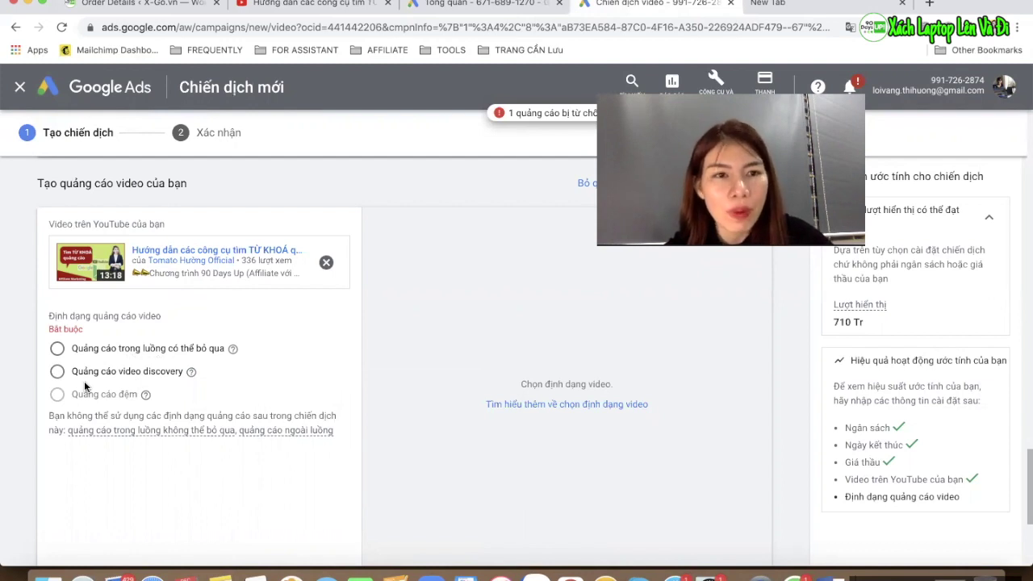
Open a new incognito window on youtube.com
key("super+shift+n")
type("yo")
key("Return")
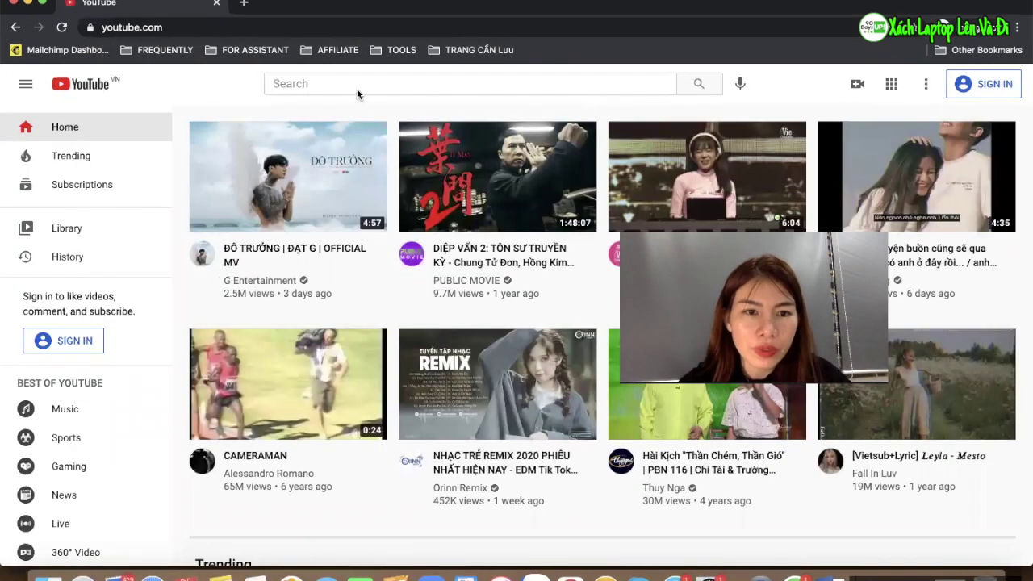
Search YouTube for 'ha hoàng', open the music video, skip its pre-roll ad and pause
left_click(356, 90)
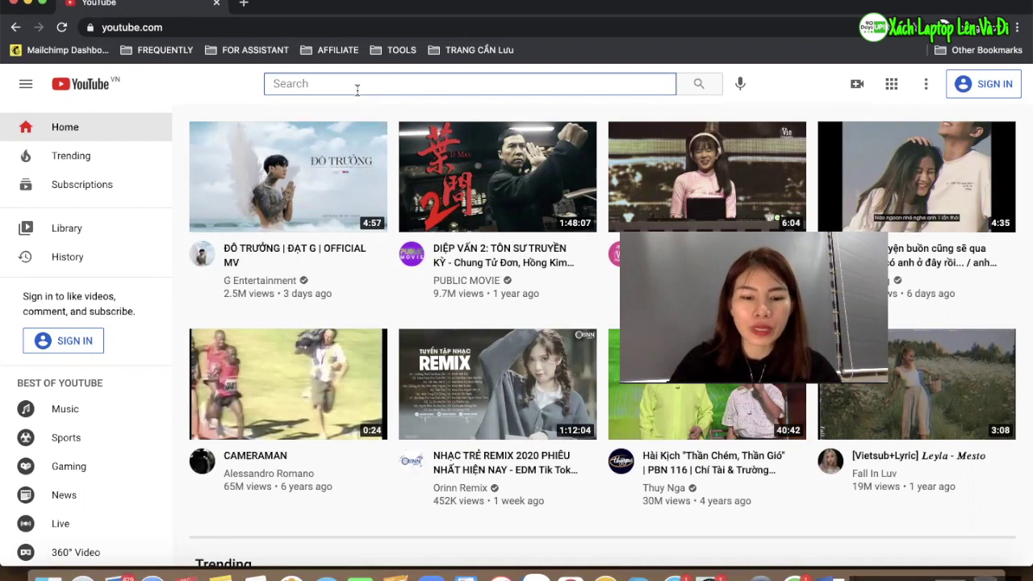
type("ha")
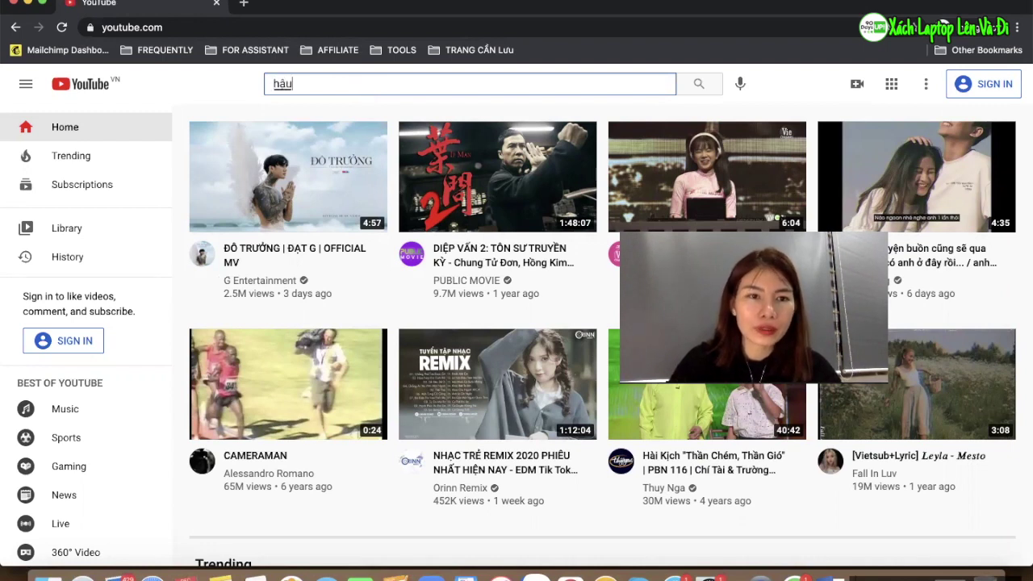
type(" hoàng")
key("Return")
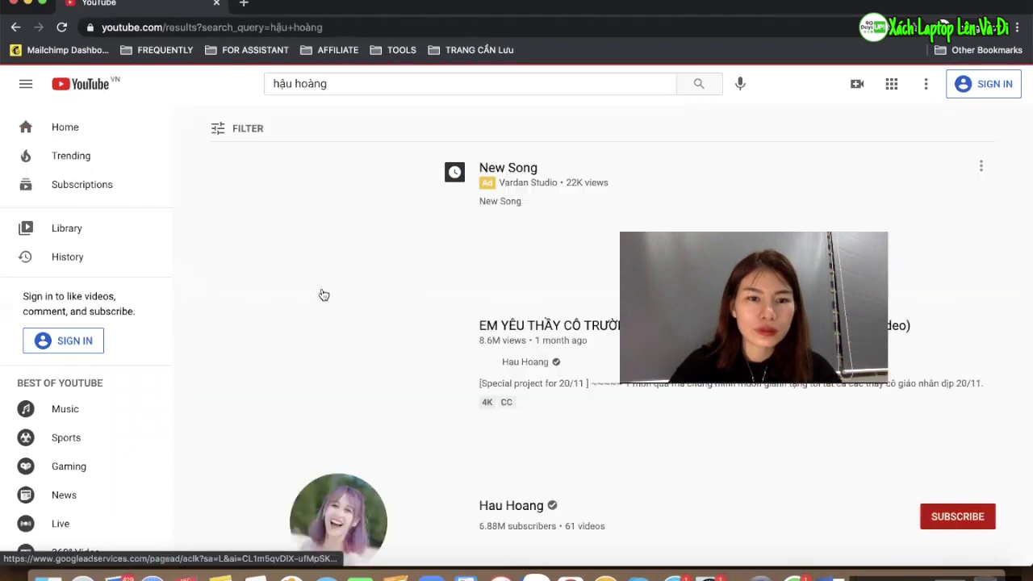
scroll(323, 295, "down", 1)
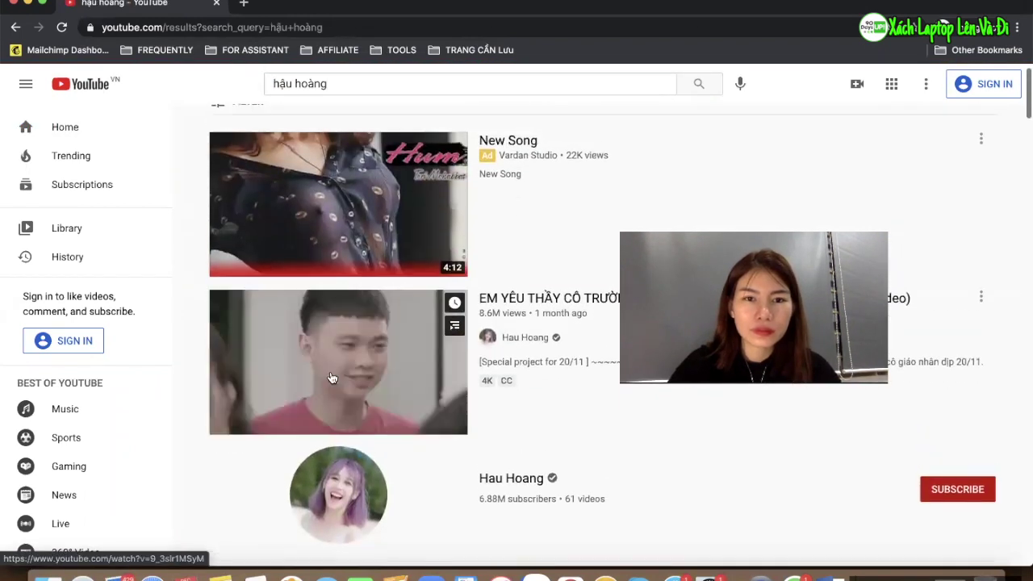
left_click(330, 378)
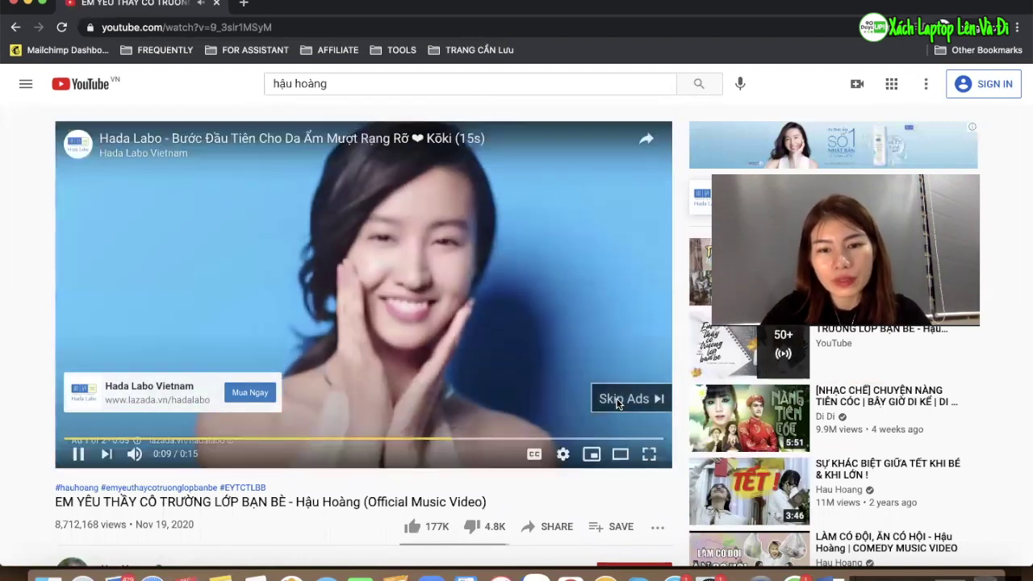
left_click(623, 399)
left_click(57, 454)
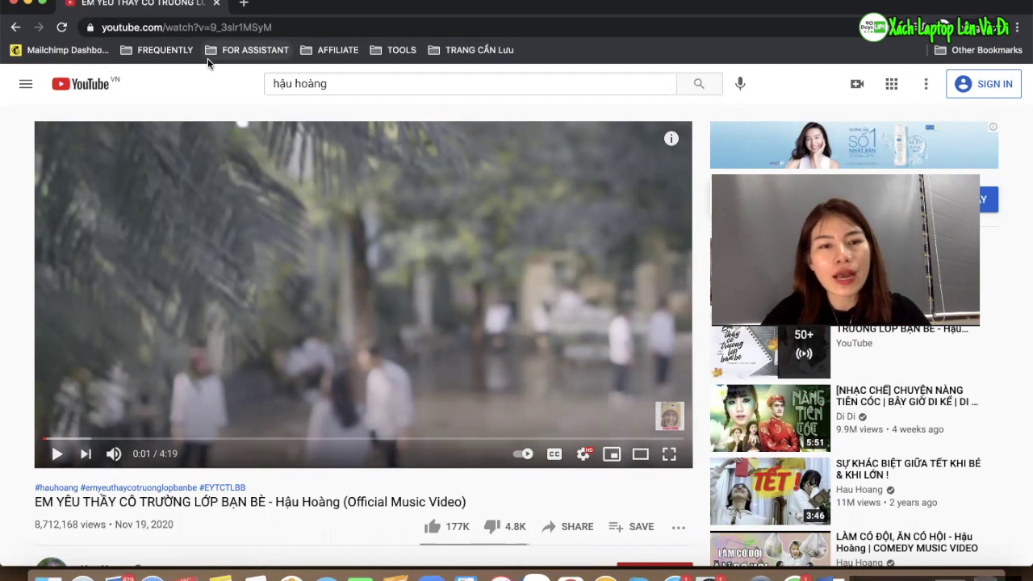
Bring the Chiến dịch video – Google Ads window to the front via the Chrome dock menu
right_click(571, 577)
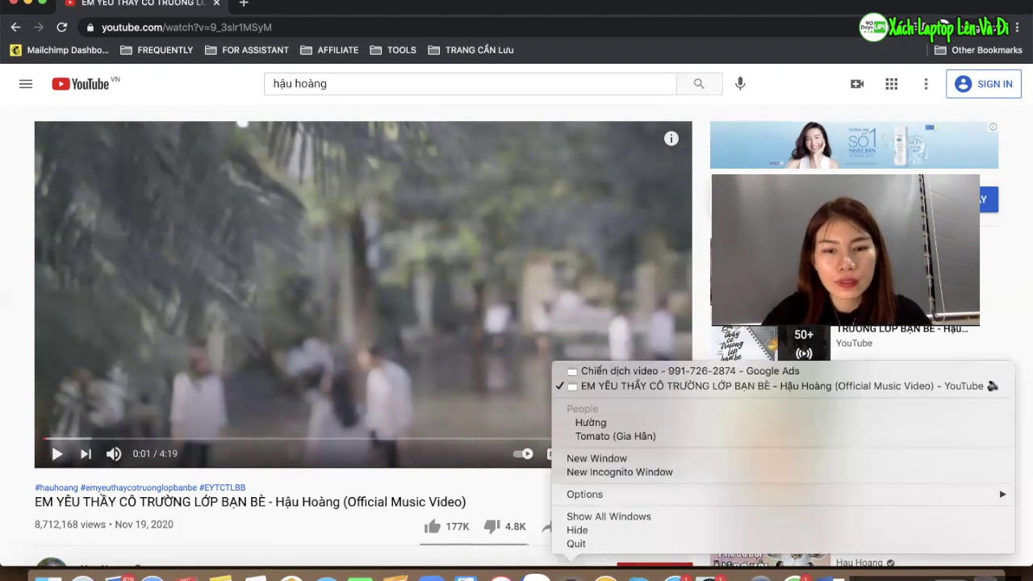
left_click(613, 371)
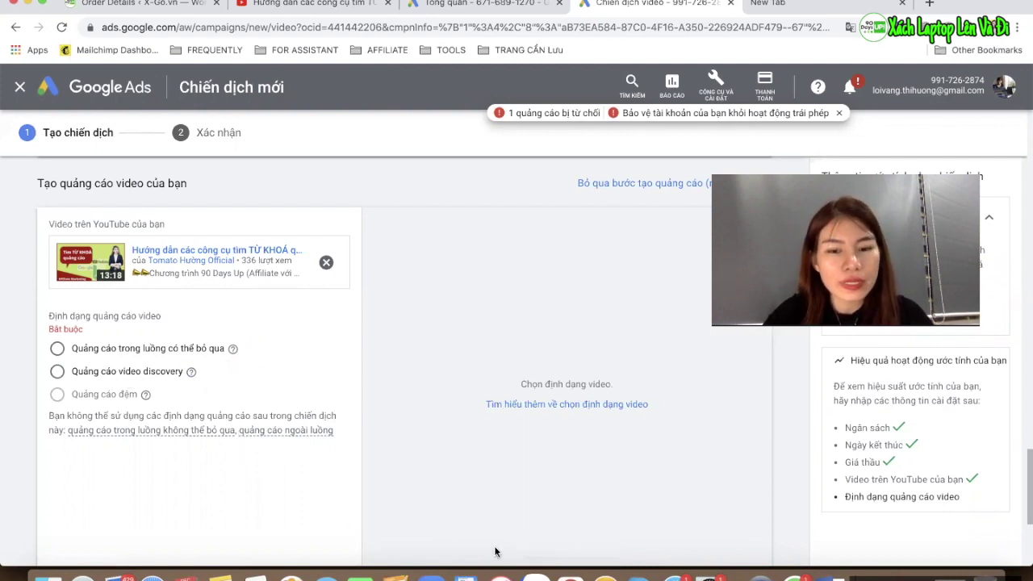
right_click(571, 576)
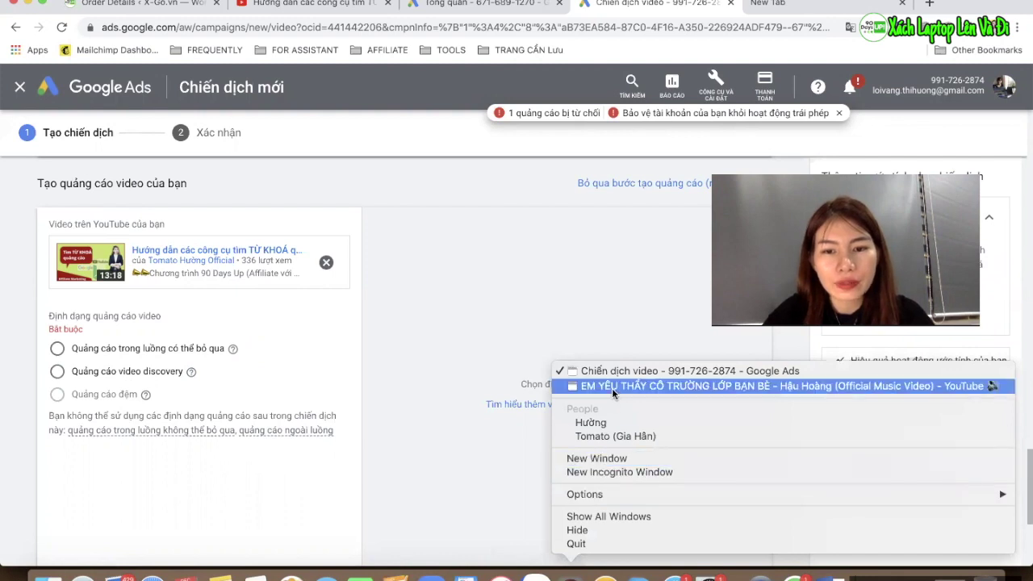
left_click(612, 387)
left_click(349, 87)
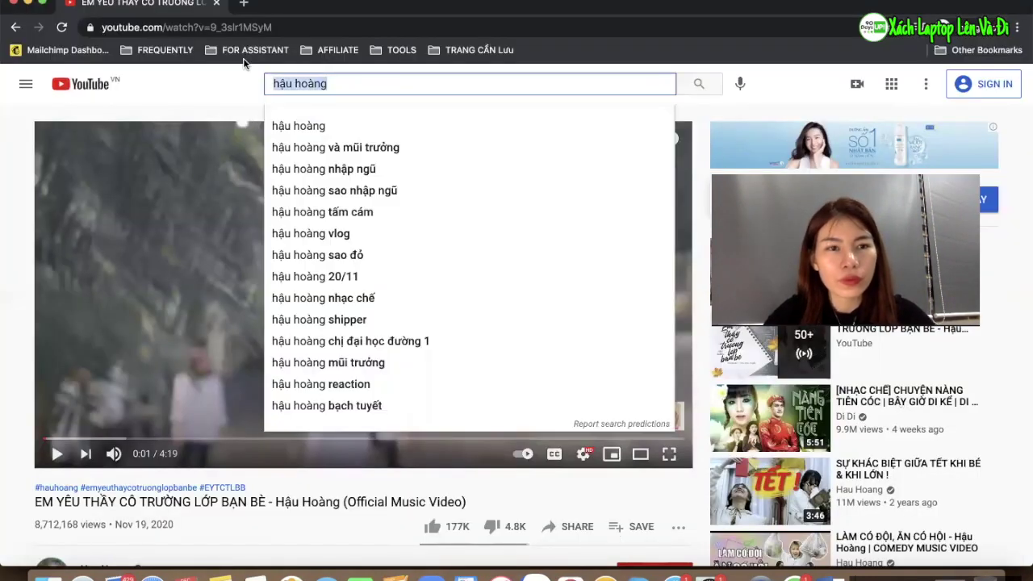
key("BackSpace")
type("tomato hường")
key("Return")
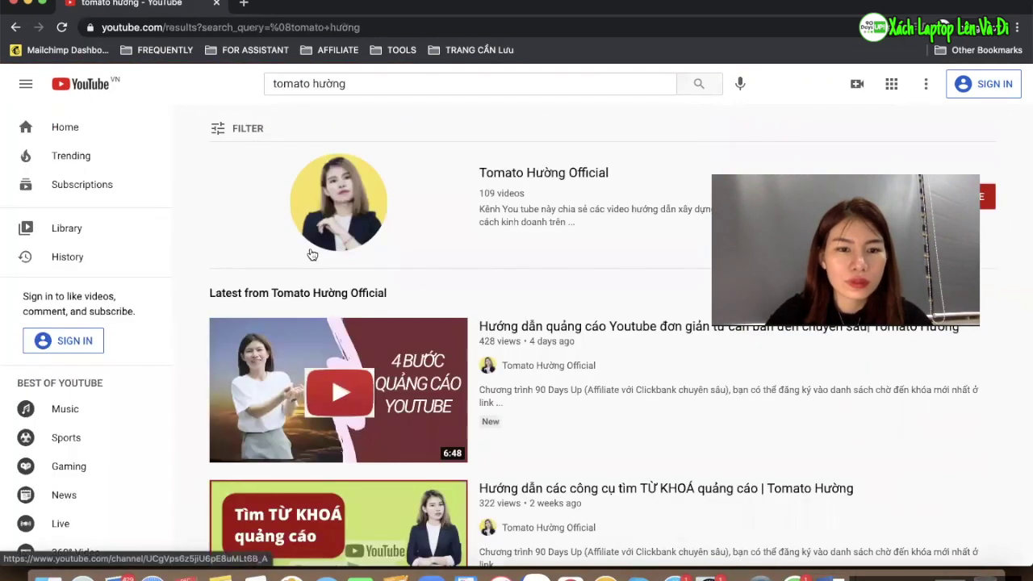
scroll(309, 247, "down", 5)
scroll(309, 247, "up", 5)
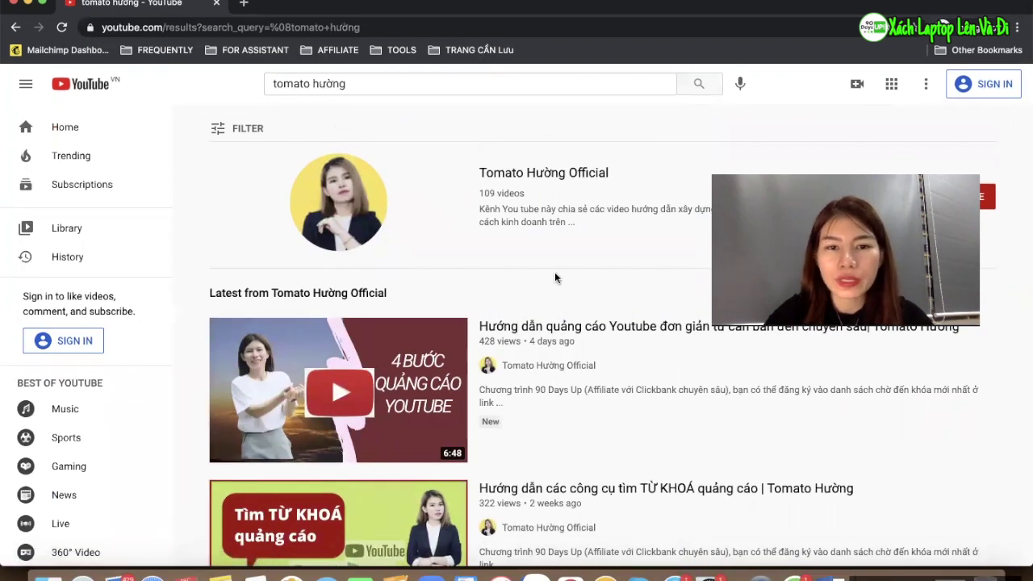
left_click_drag(402, 84, 260, 84)
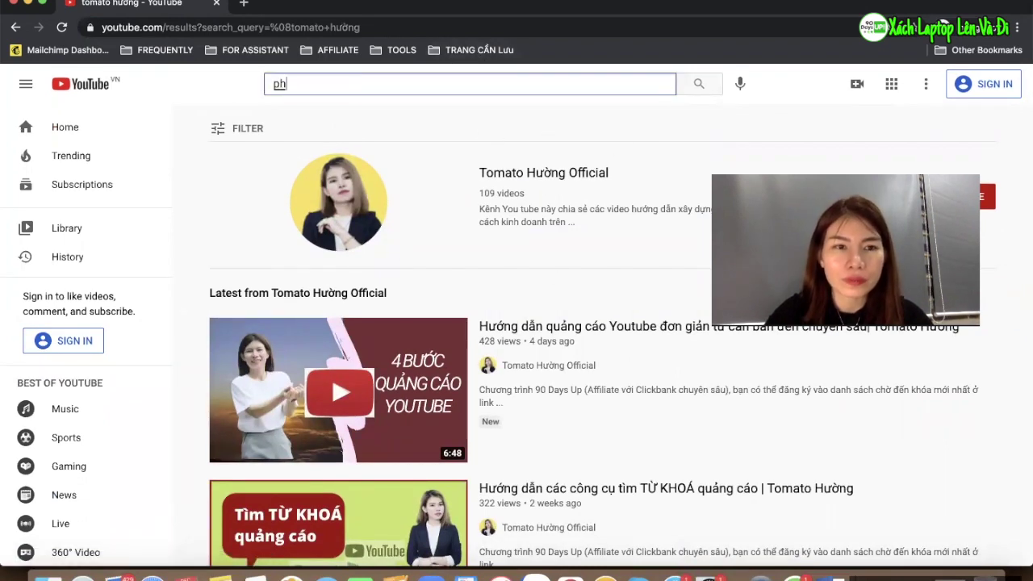
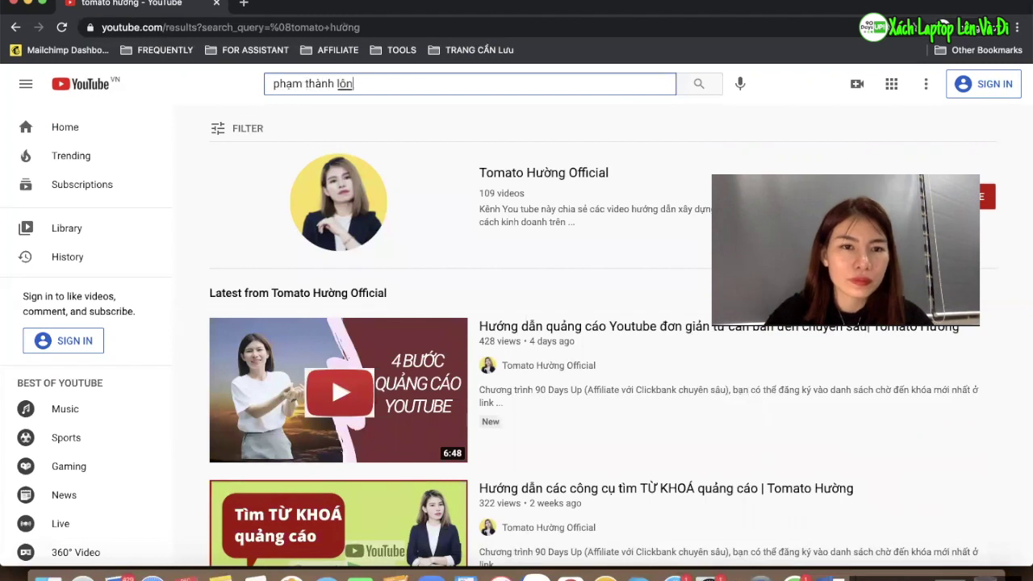
key("Return")
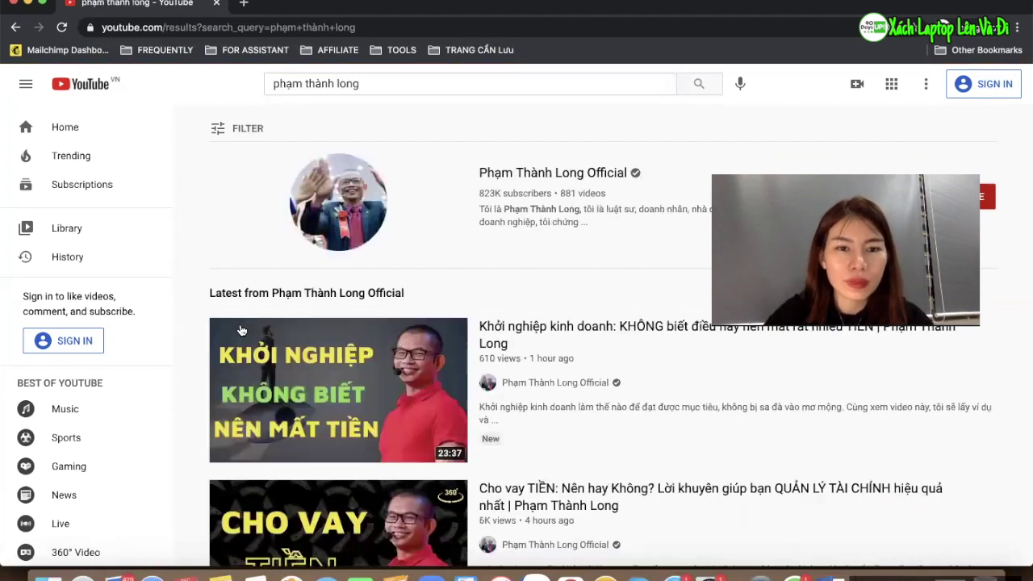
Replace the query and search YouTube for 'mua đất'
left_click(379, 83)
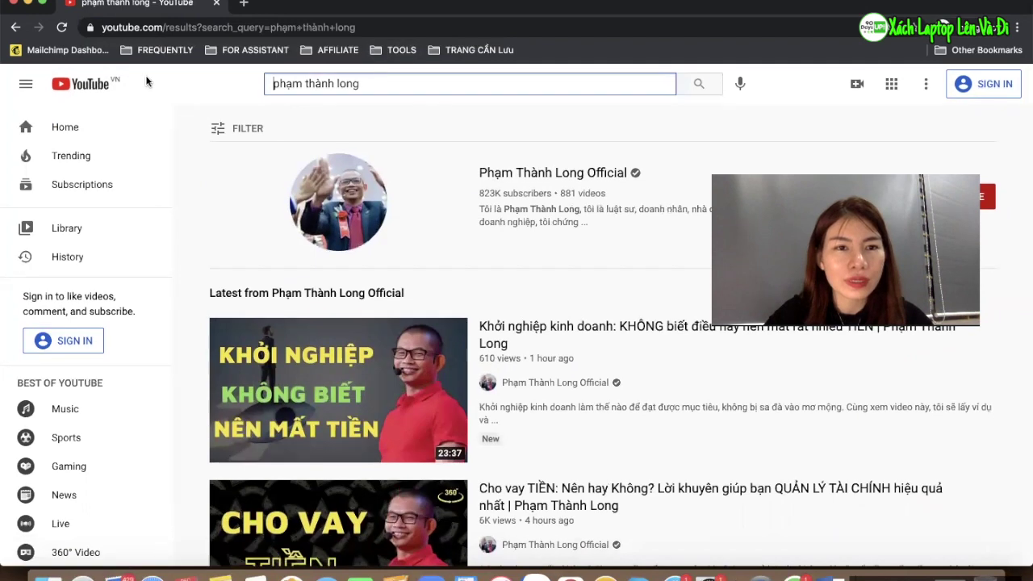
left_click_drag(380, 83, 214, 87)
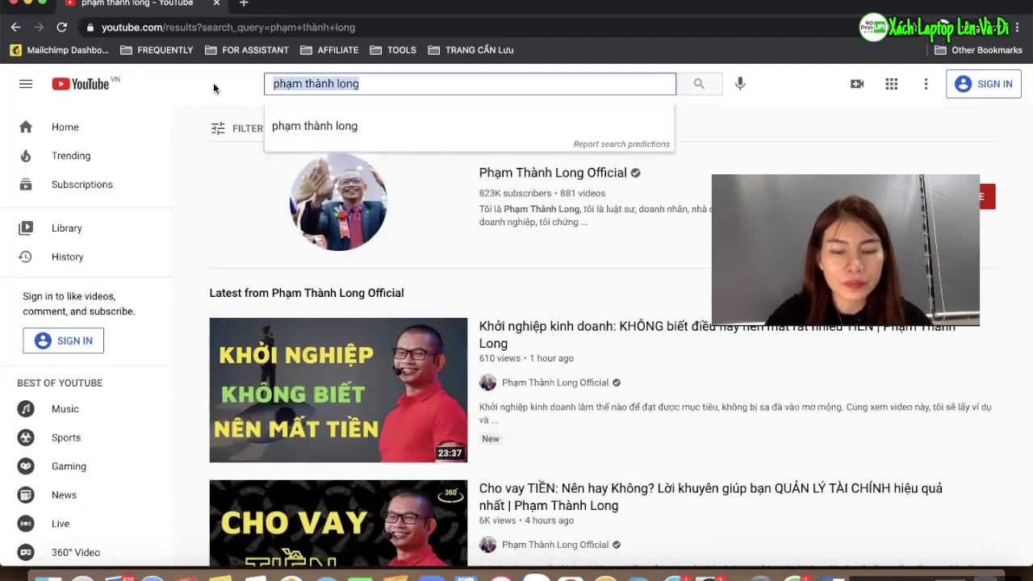
type("mua đất")
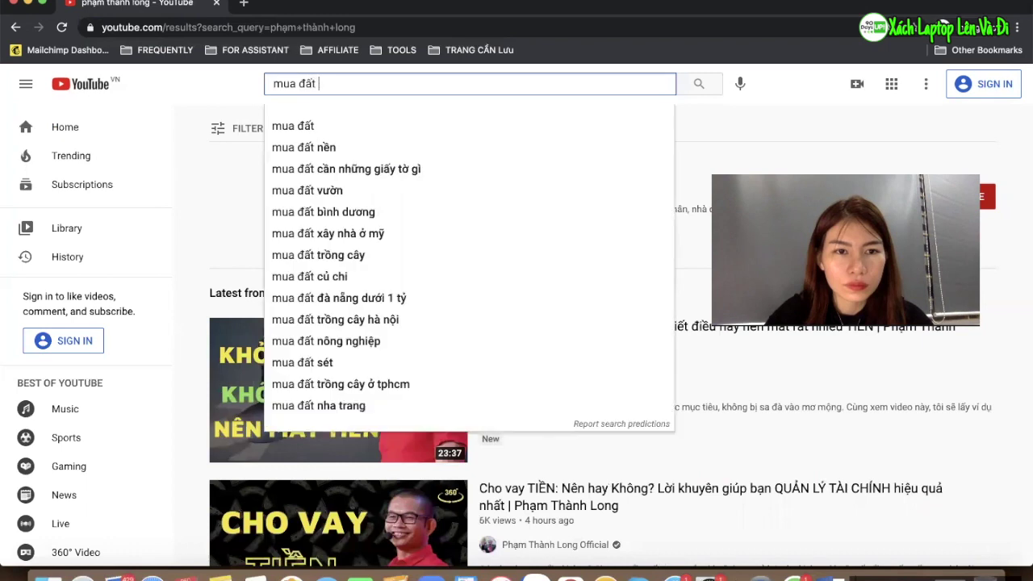
key("Return")
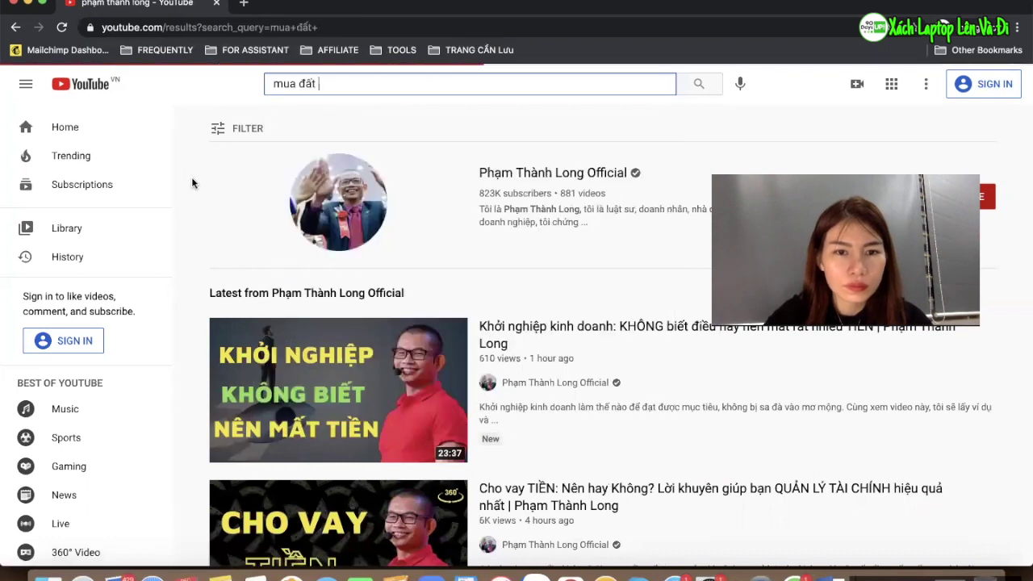
Review the mua đất results and their land-sale ads, then close the window
scroll(309, 266, "down", 4)
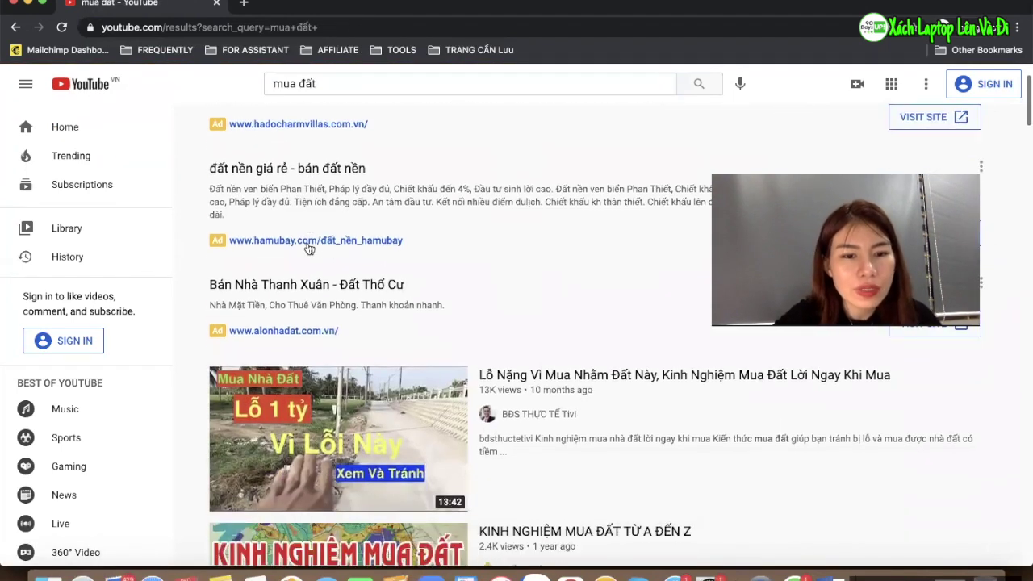
scroll(309, 266, "up", 4)
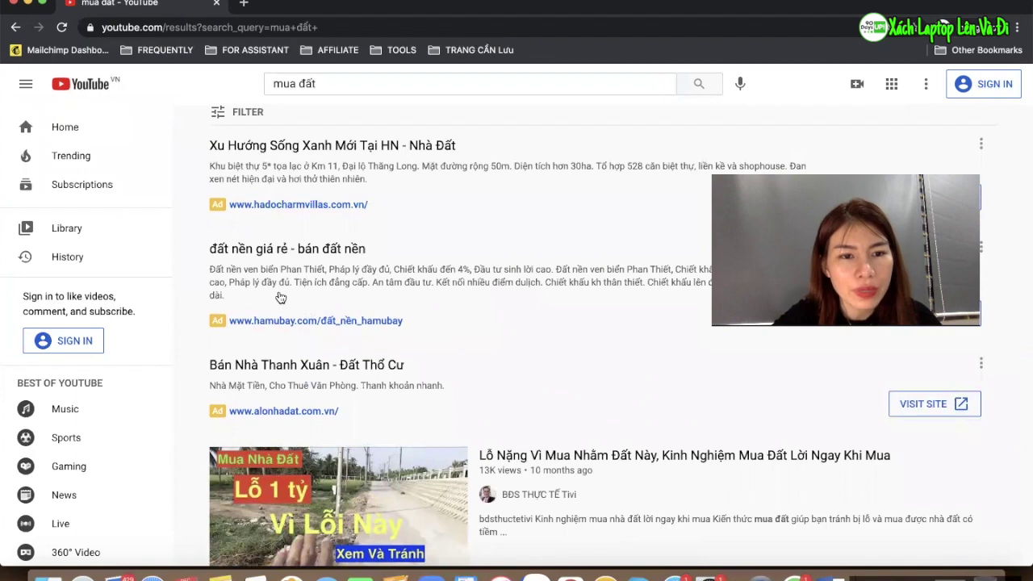
scroll(289, 359, "down", 1)
scroll(291, 362, "down", 5)
scroll(312, 233, "up", 6)
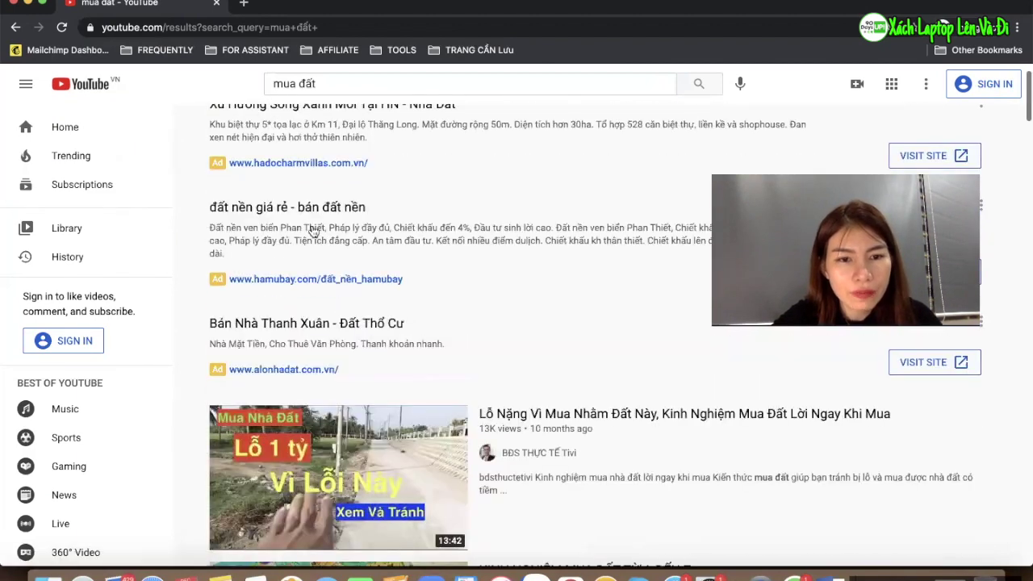
scroll(349, 323, "down", 1)
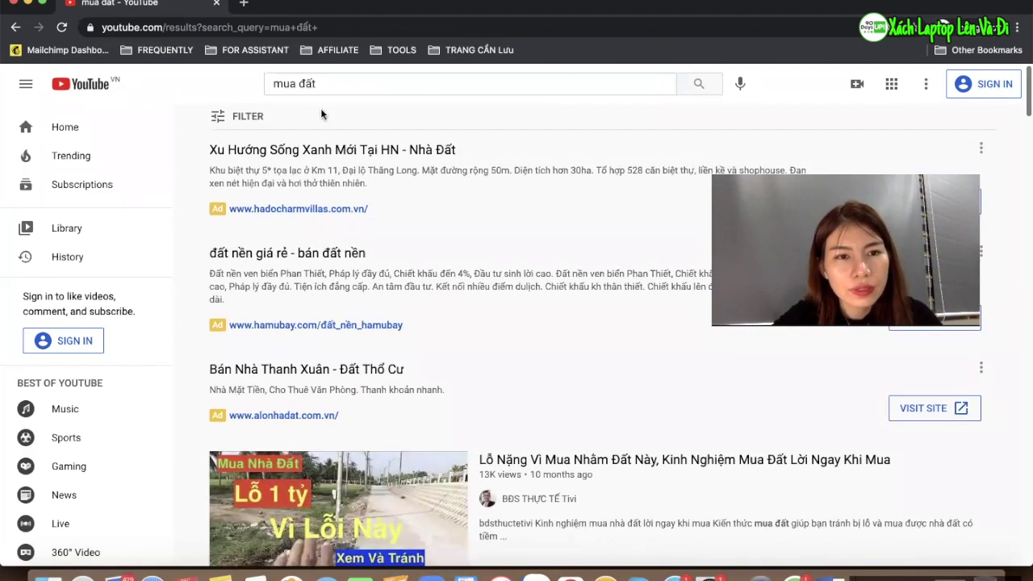
scroll(435, 452, "down", 3)
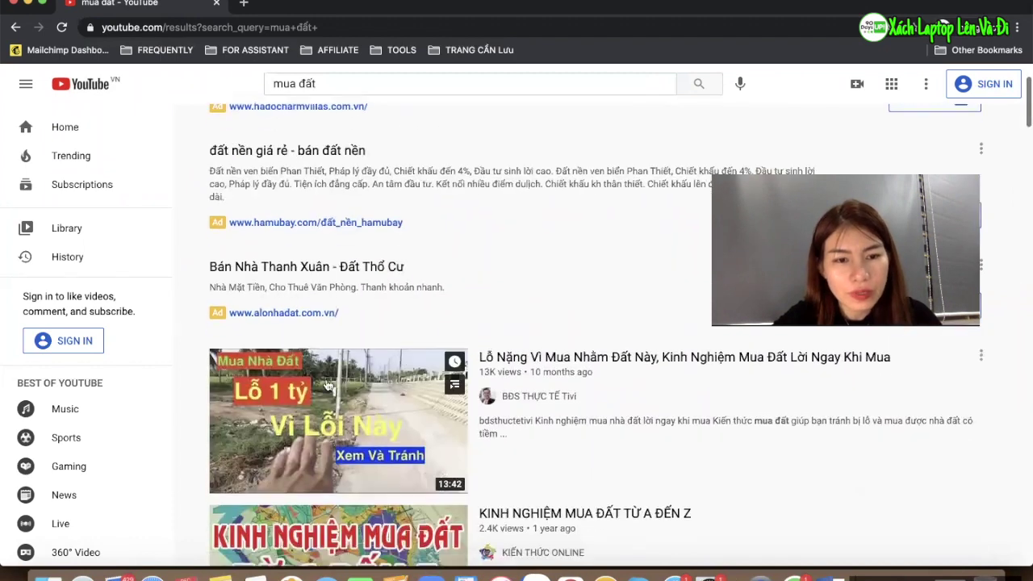
scroll(436, 452, "down", 1)
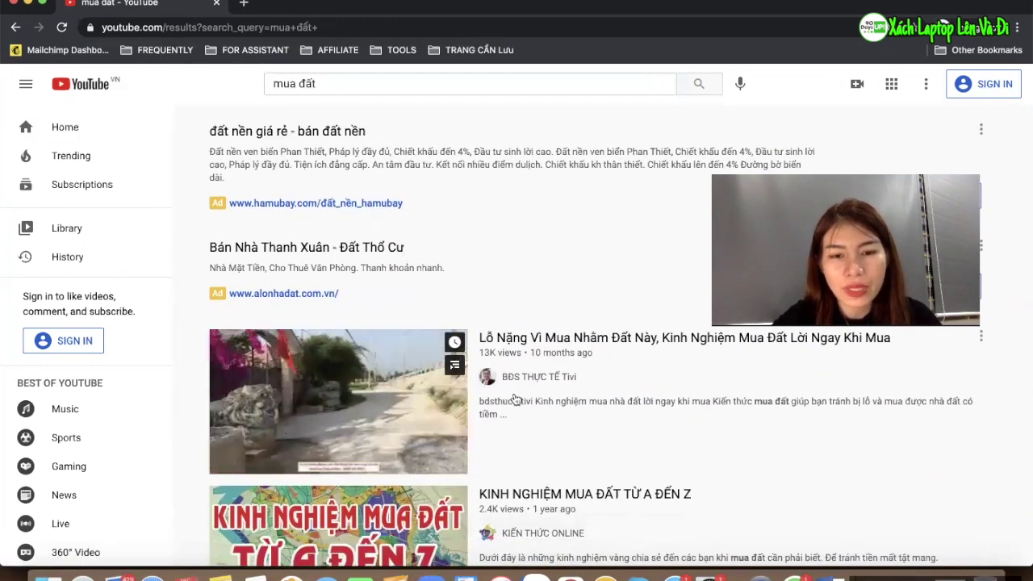
scroll(438, 346, "up", 5)
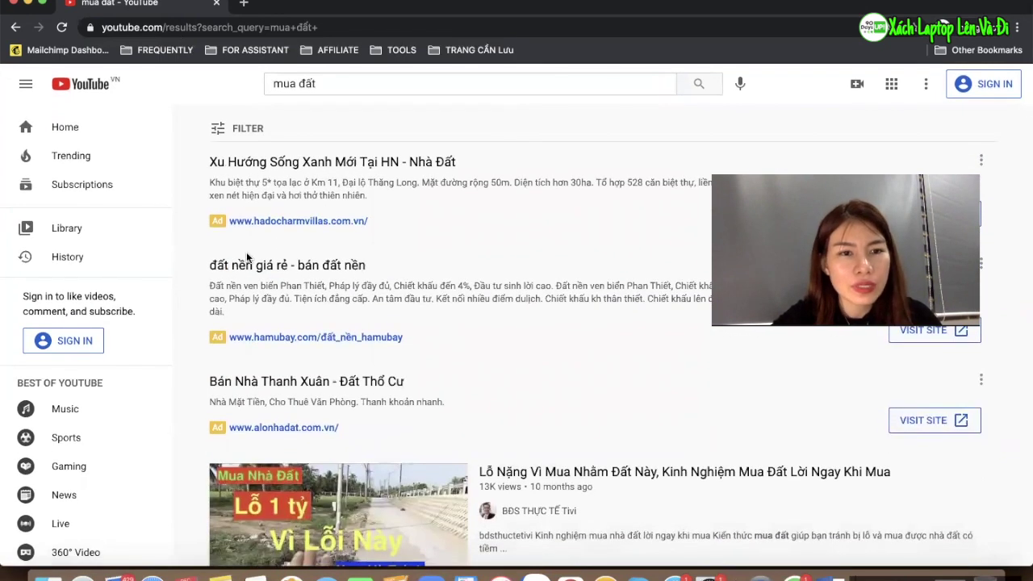
scroll(294, 461, "down", 6)
scroll(295, 461, "down", 3)
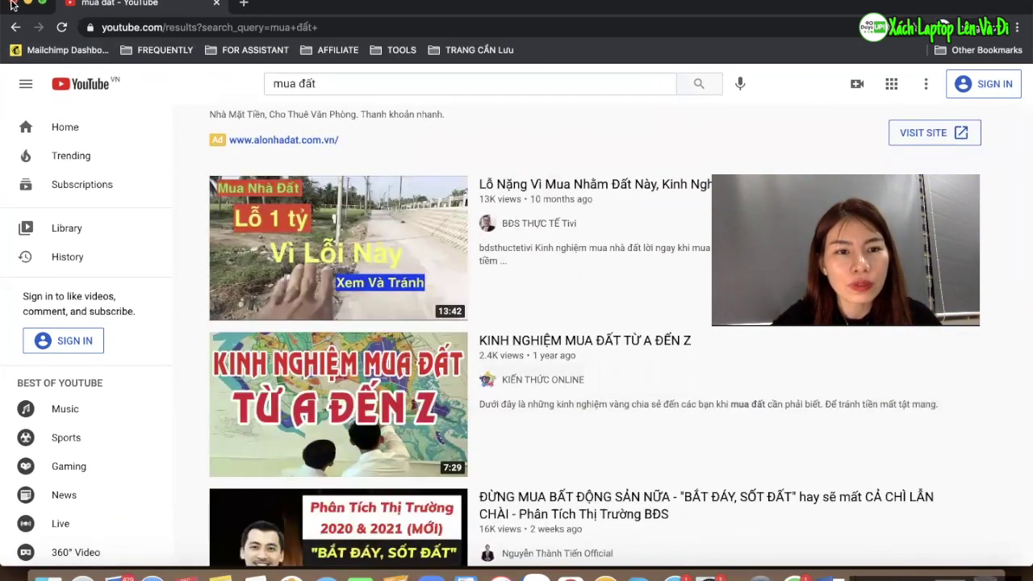
left_click(12, 4)
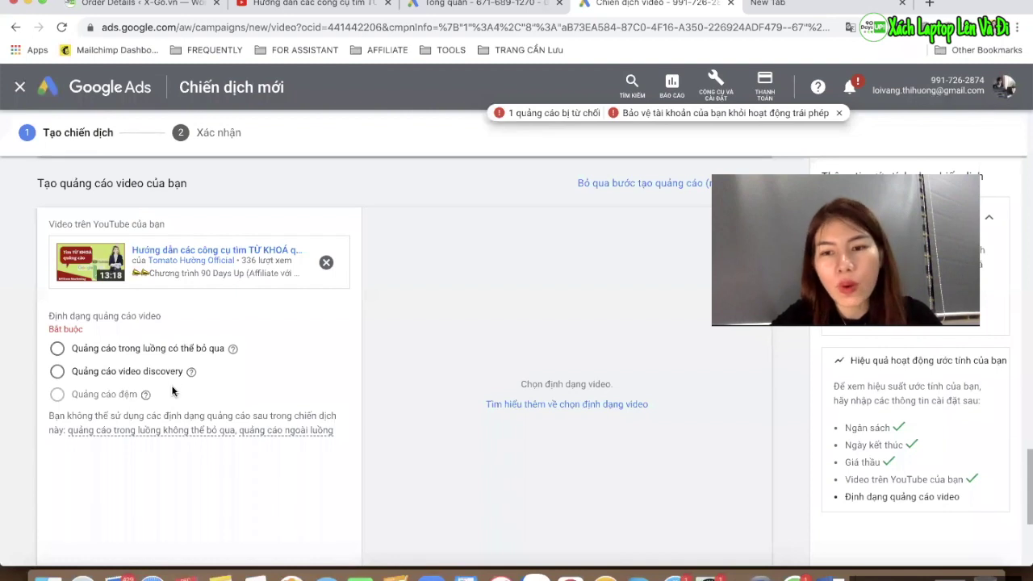
Select Quảng cáo video discovery as the campaign's ad format
scroll(174, 325, "down", 1)
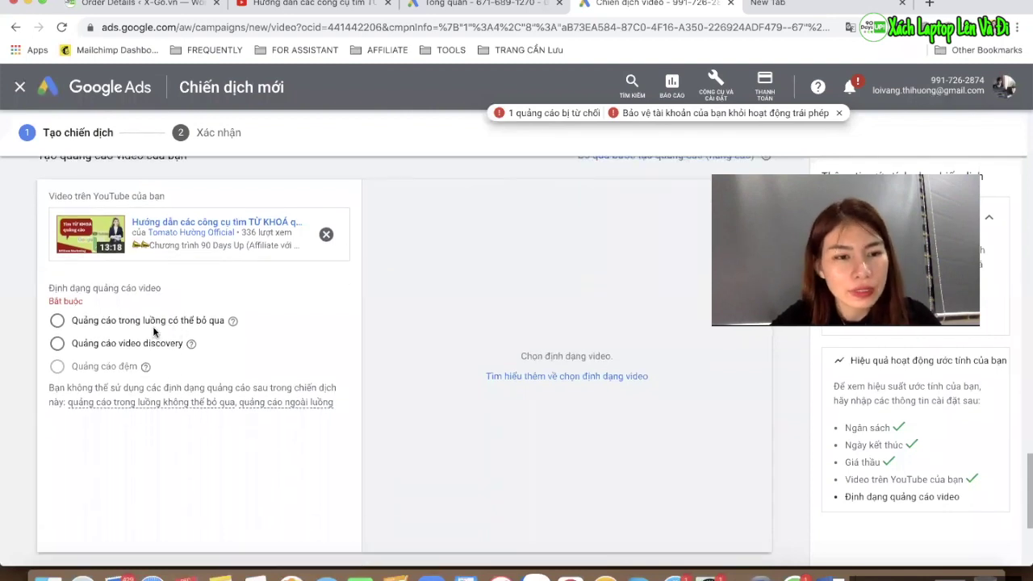
scroll(153, 326, "down", 2)
left_click(159, 251)
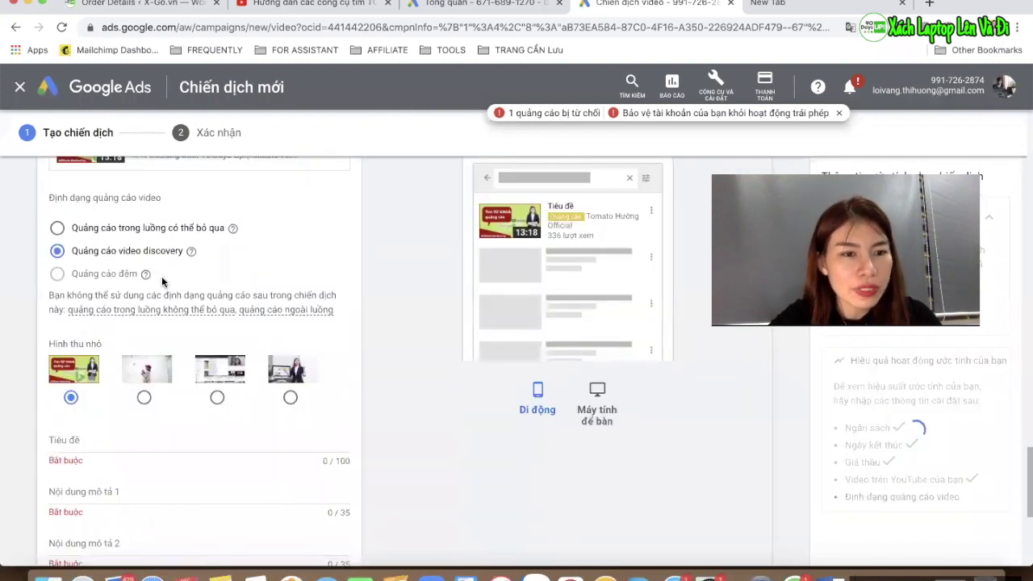
Switch to the YouTube tutorial video tab and dismiss its share dialog
scroll(175, 385, "down", 1)
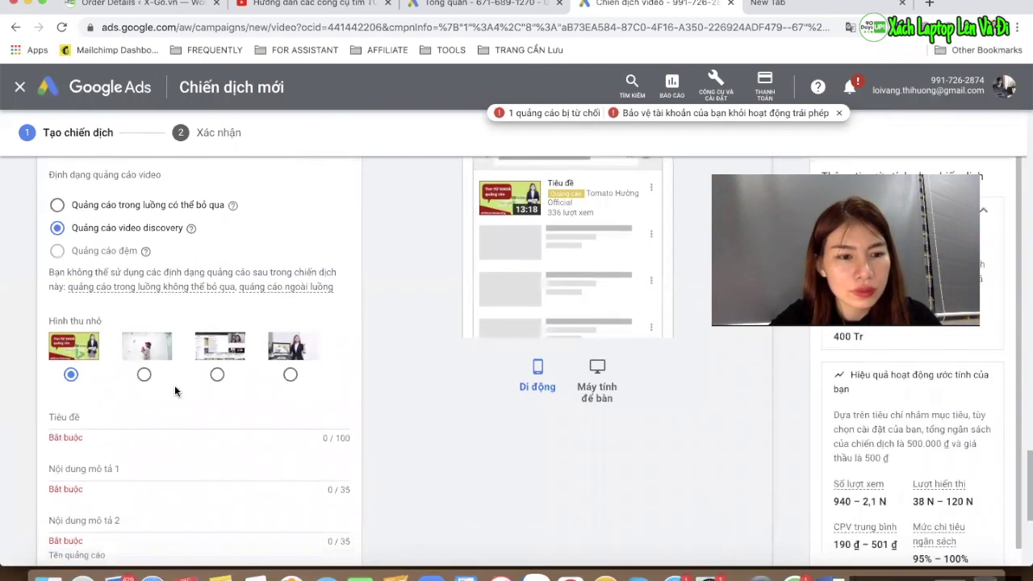
left_click(295, 7)
left_click(678, 175)
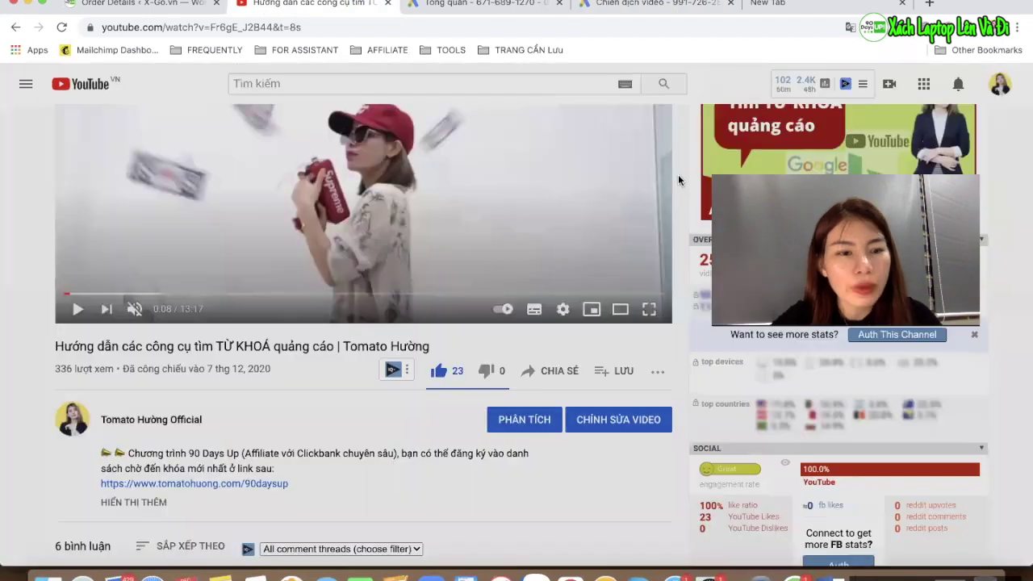
Enter title 'Hướng dẫn công cụ tìm từ khoá' and first description 'dành cho quảng cáo'
left_click(687, 8)
left_click(93, 398)
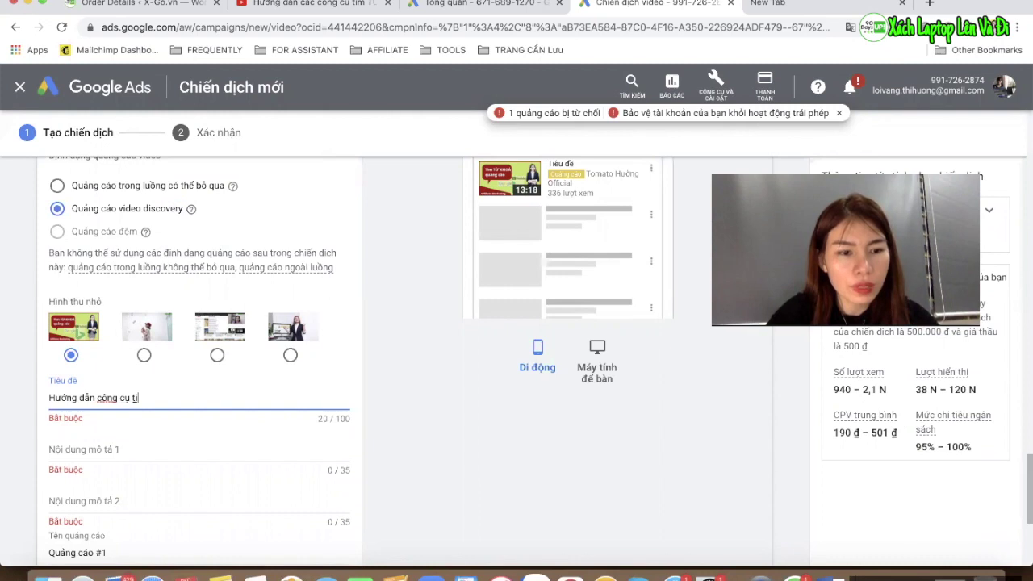
left_click(71, 456)
scroll(70, 456, "down", 2)
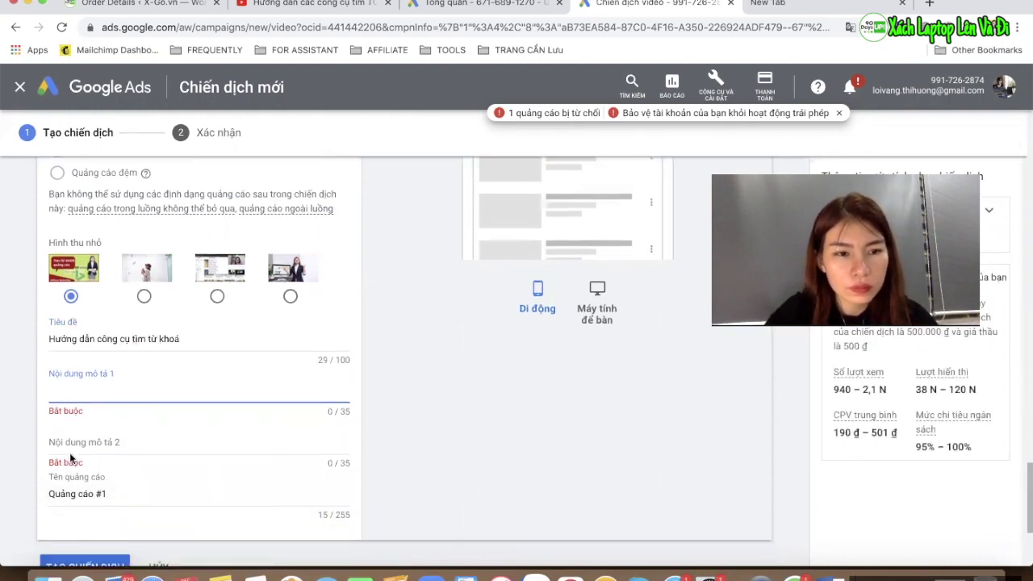
left_click(339, 4)
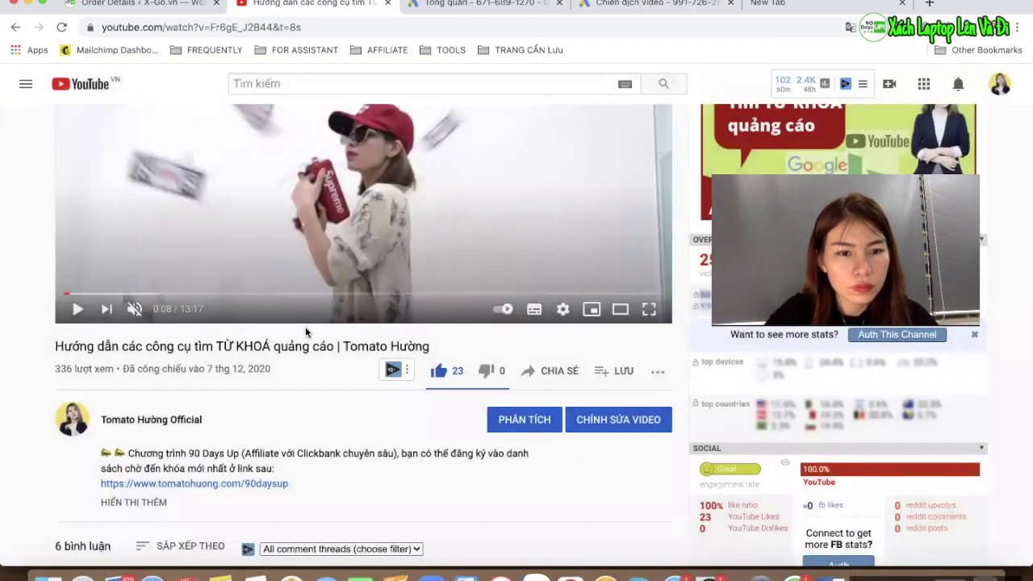
left_click(666, 9)
type("dành cho quảng cáo")
Enter second description 'đơn giản', keep ad name Quảng cáo #1, and create the campaign
left_click(109, 436)
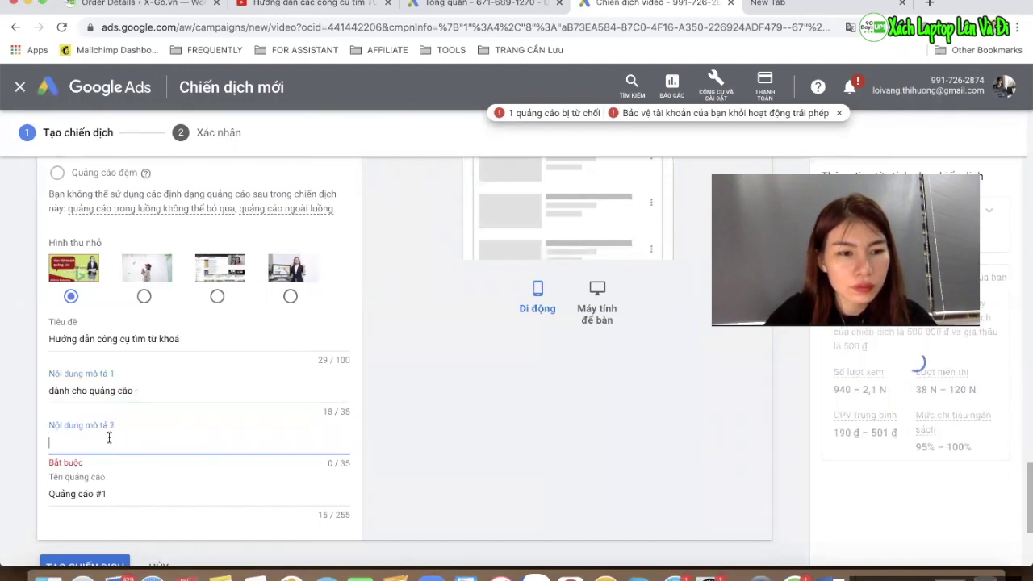
scroll(109, 437, "down", 1)
type("đư")
key("BackSpace")
type("inw")
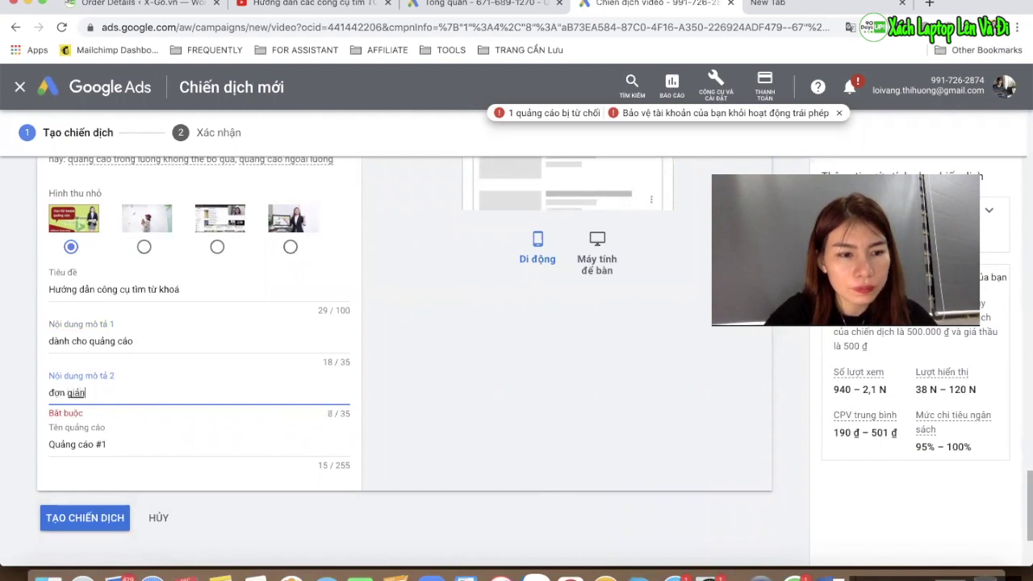
left_click(128, 447)
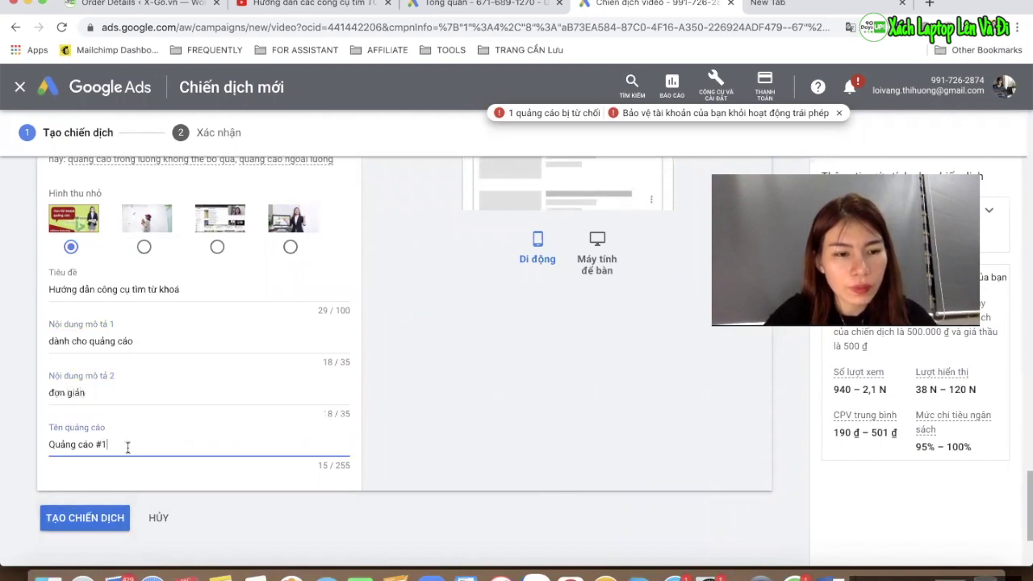
scroll(126, 460, "down", 3)
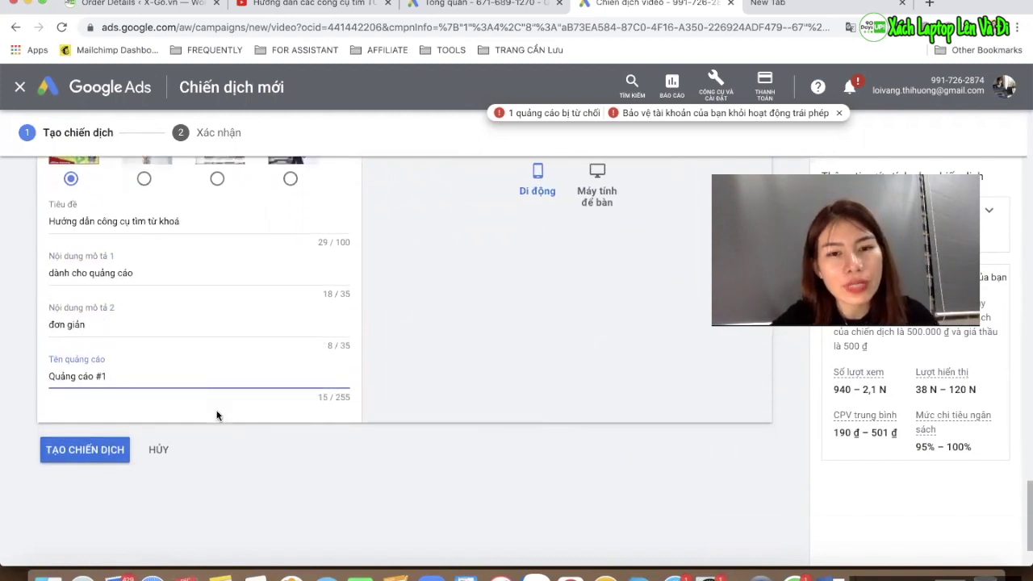
left_click(108, 432)
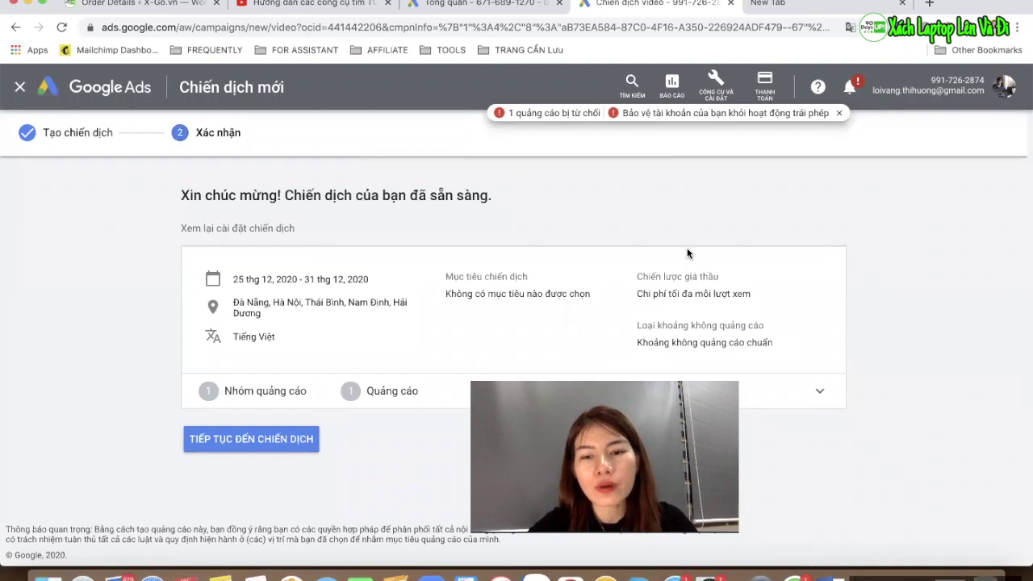
Continue from the confirmation page to the QC video từ khoá campaign
left_click(245, 443)
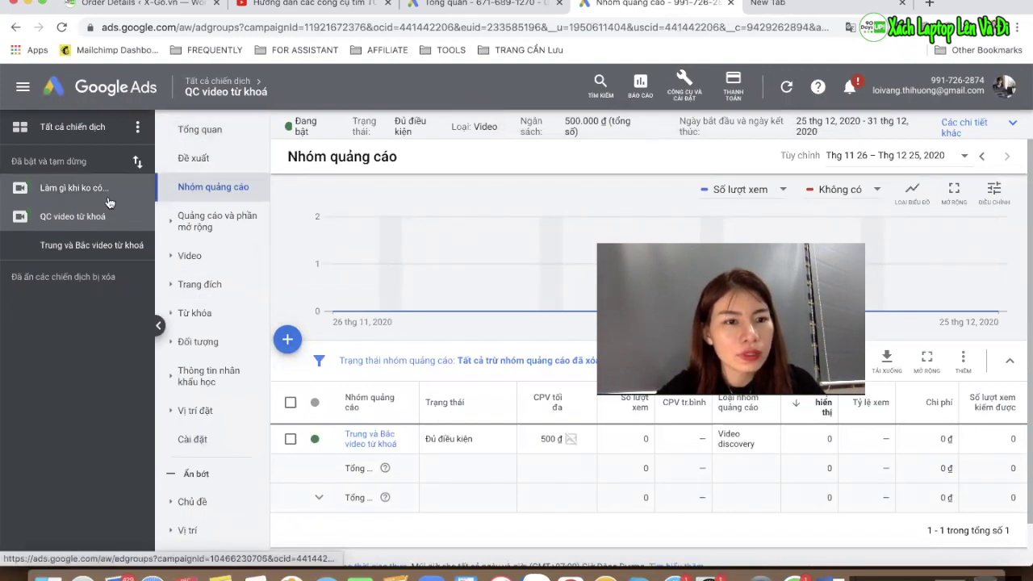
In the all-campaigns list, pause the older video campaign 'Làm gì khi ko có...'
left_click(78, 134)
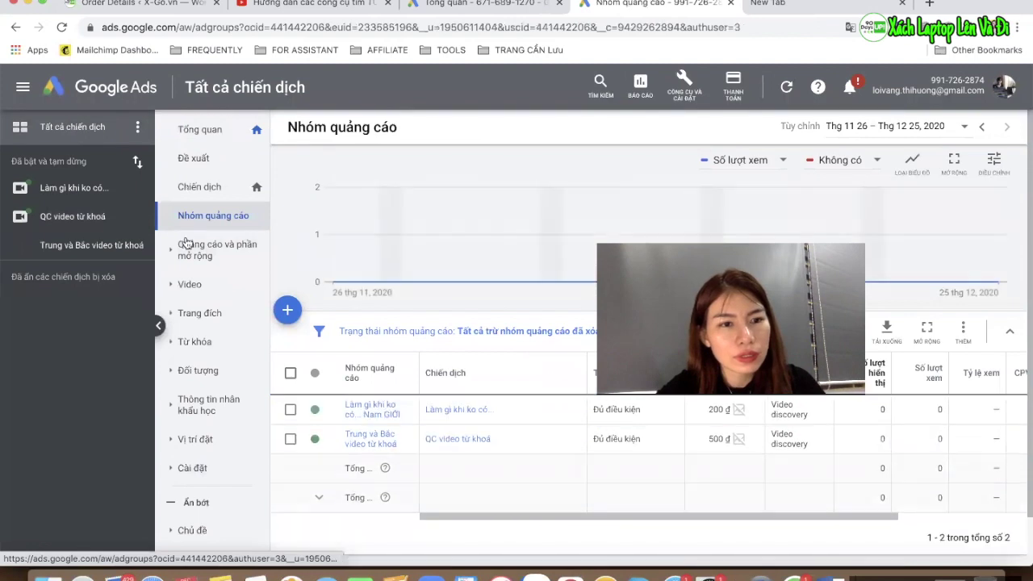
left_click(207, 192)
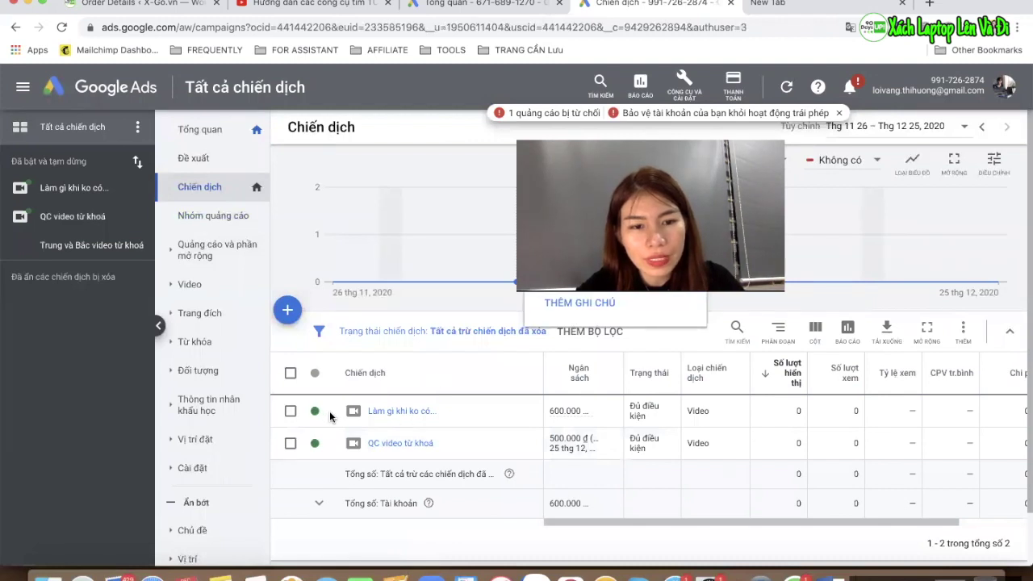
left_click(326, 414)
left_click(338, 439)
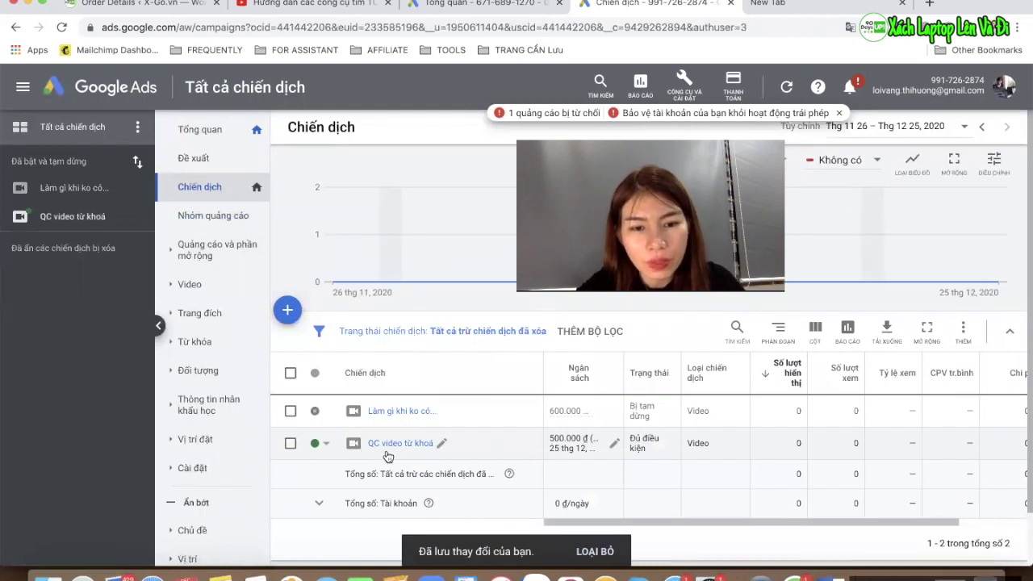
scroll(620, 452, "right", 2)
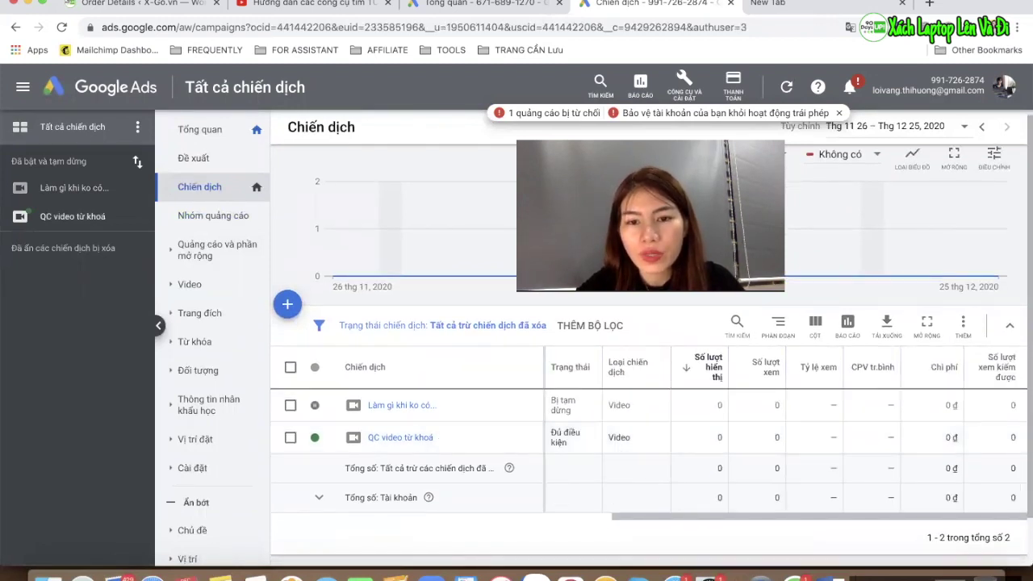
scroll(661, 428, "left", 1)
scroll(662, 428, "down", 1)
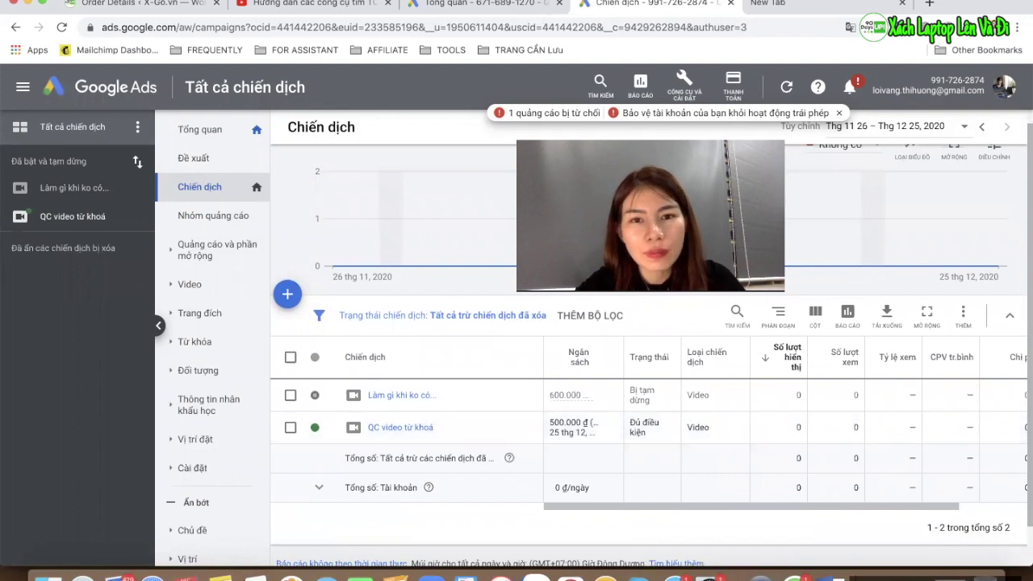